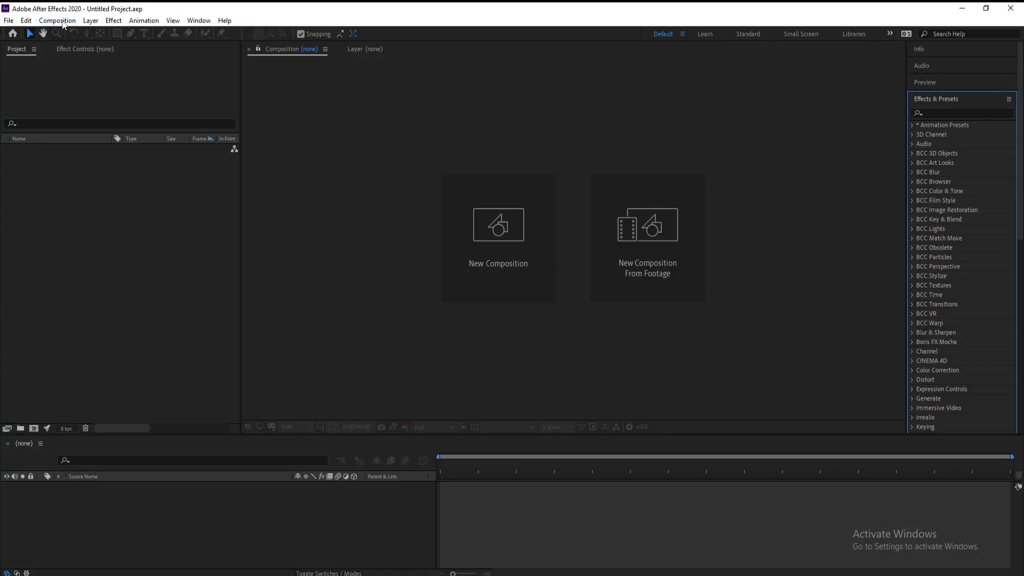
Create a new 1920 x 1080 composition at 60 fps lasting 10 seconds
click(63, 22)
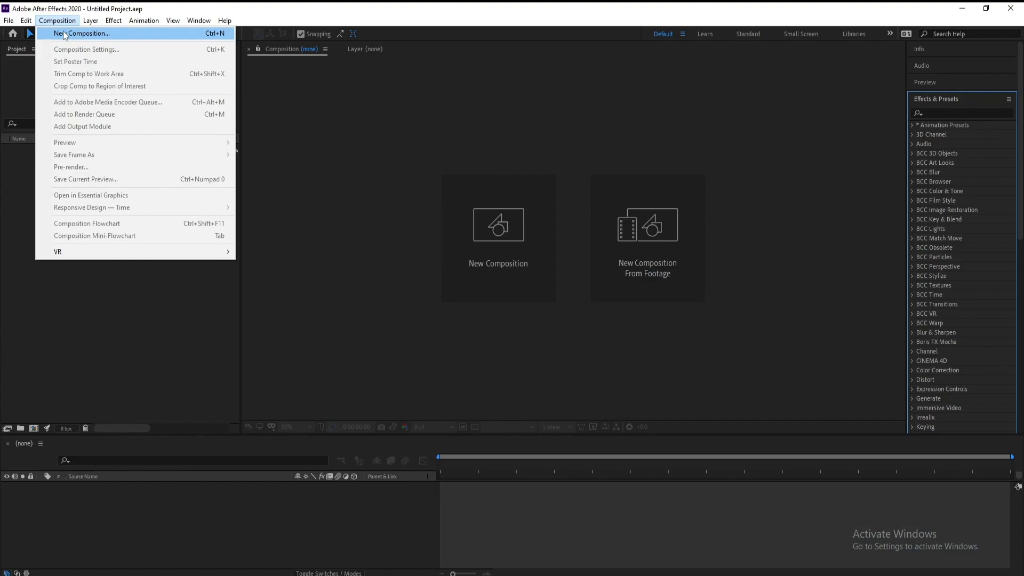
click(67, 32)
click(529, 366)
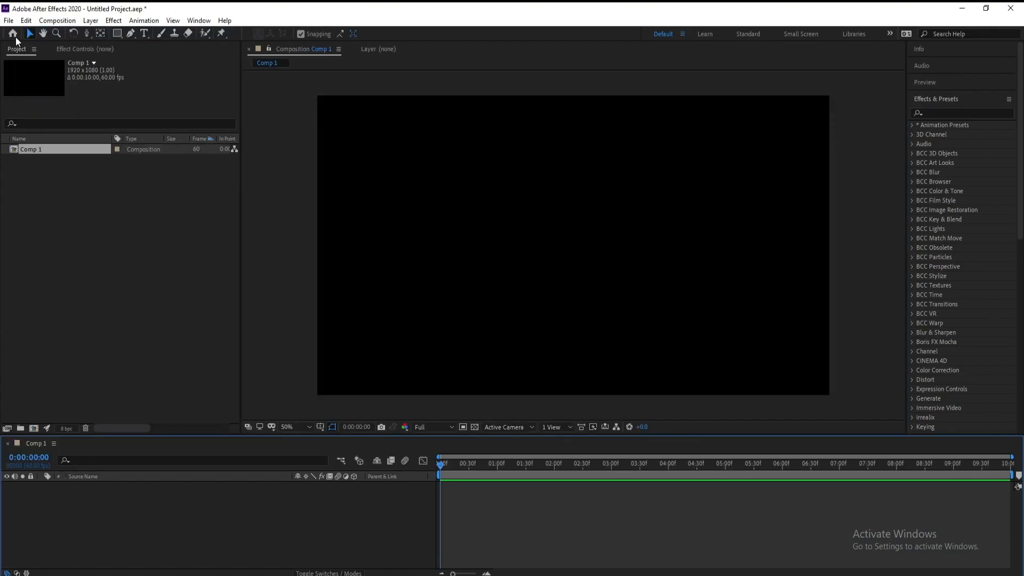
Import the Logo and Text PNG images from the project folder 7 as footage
click(9, 20)
mouse_move(69, 174)
click(213, 175)
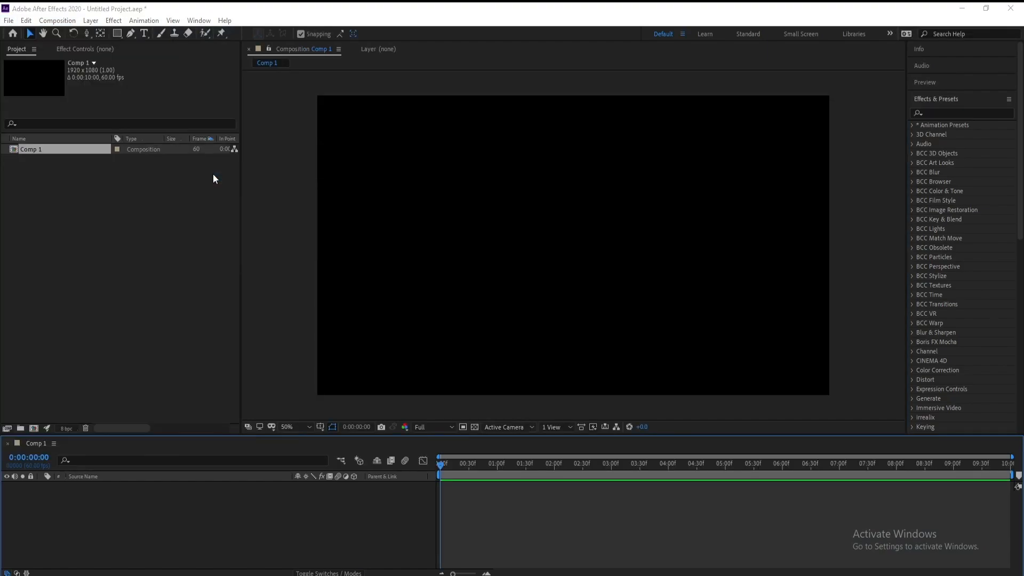
drag(475, 174, 553, 108)
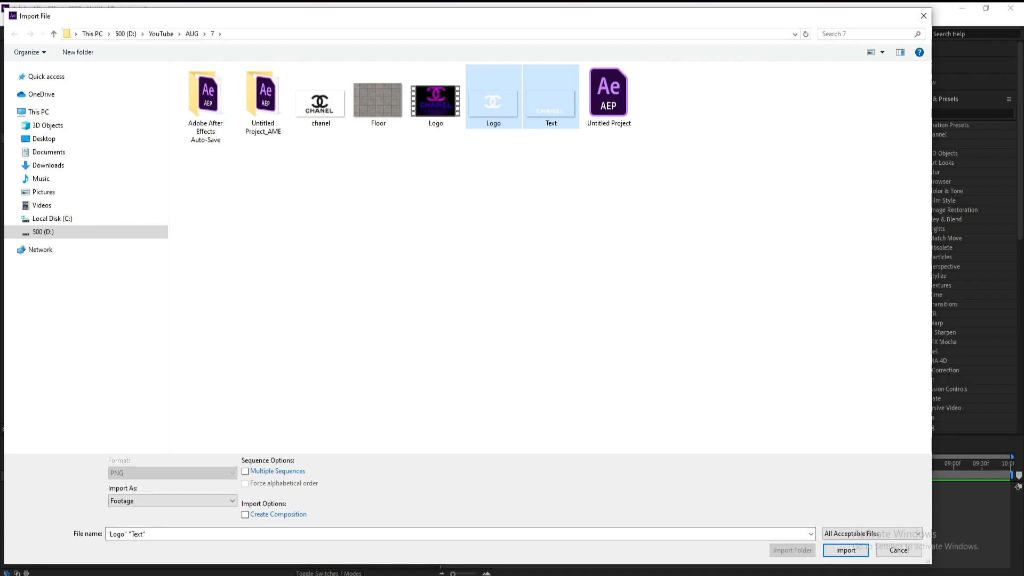
click(845, 550)
Add both imported images to the Comp 1 timeline and scale them to 235%
drag(35, 171, 109, 543)
key(s)
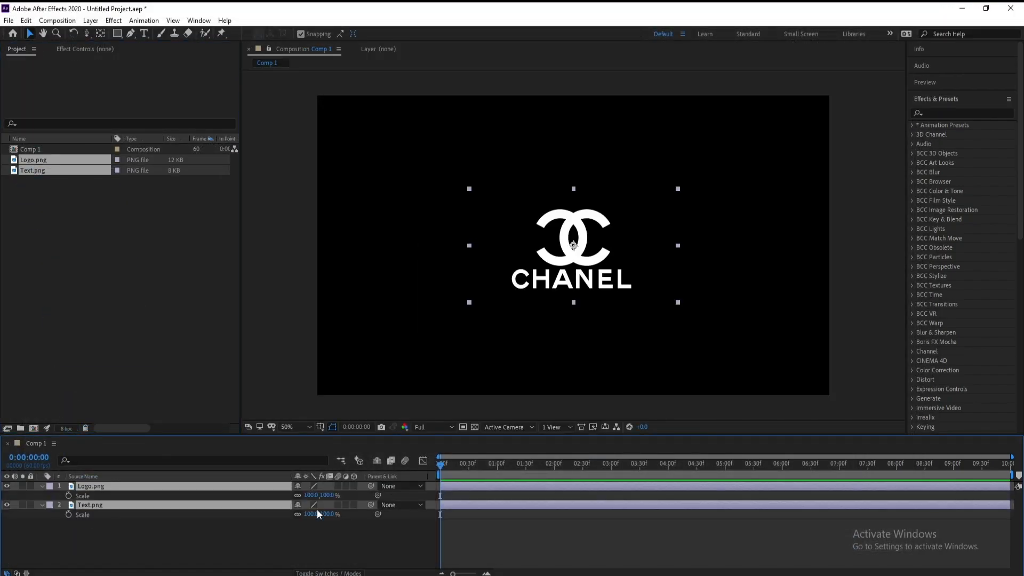
drag(311, 495, 385, 505)
Move the logo and text layers straight up together so the emblem sits just below the frame's upper edge
click(133, 488)
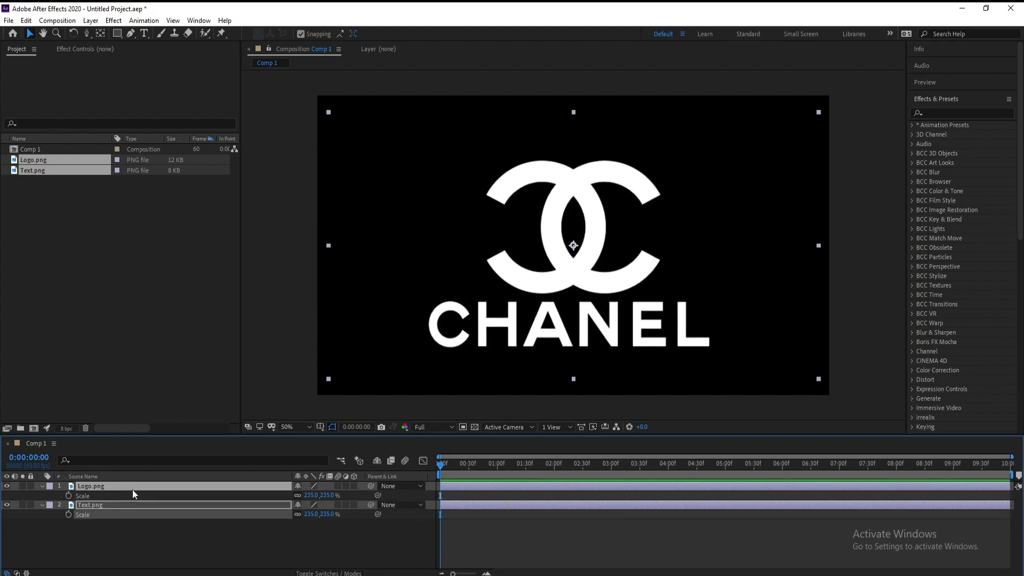
key(p)
drag(326, 496, 207, 497)
click(42, 486)
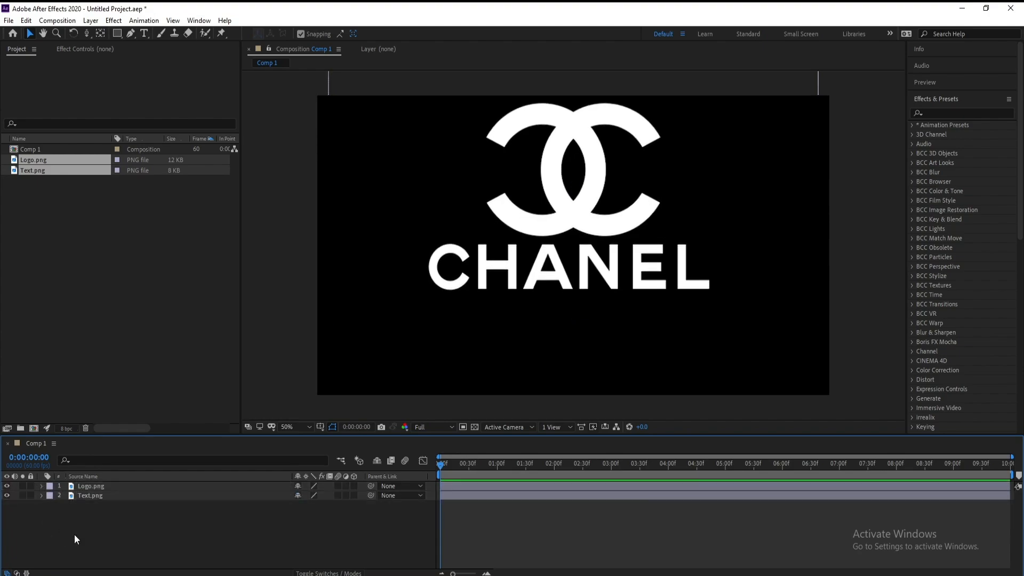
click(75, 533)
Pre-compose the Logo.png layer as "Logo", moving all attributes into the new composition
right_click(88, 485)
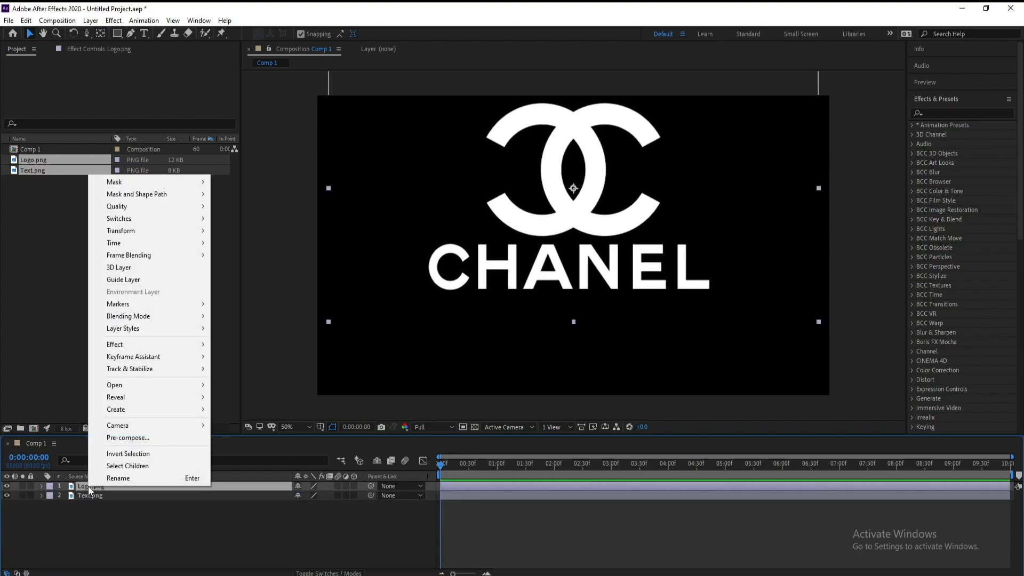
click(127, 437)
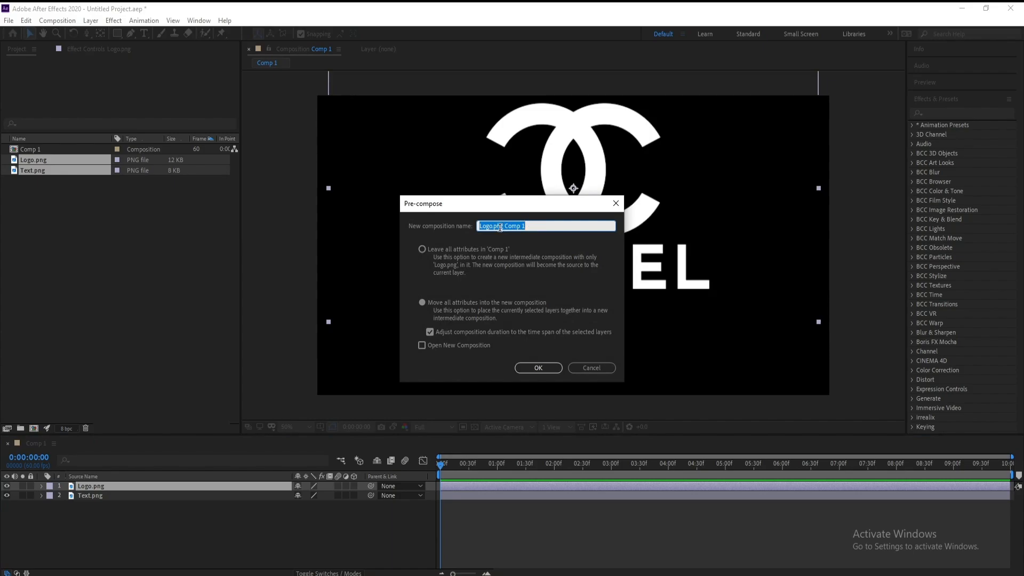
drag(542, 231, 511, 228)
key(BackSpace)
key(BackSpace)
click(538, 368)
Pre-compose the Text.png layer as "Text", moving all attributes into the new composition
right_click(88, 497)
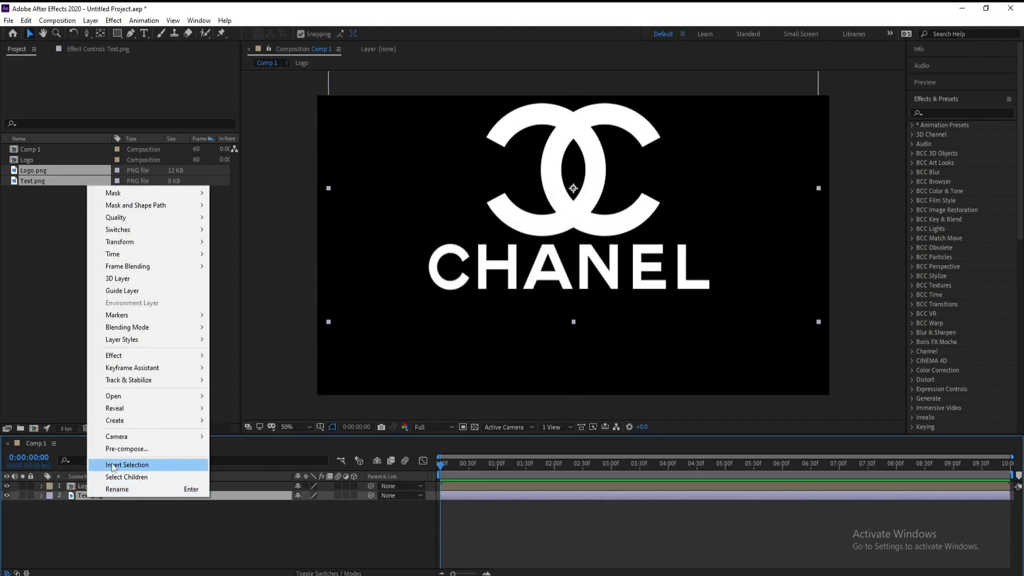
click(127, 449)
drag(525, 227, 491, 227)
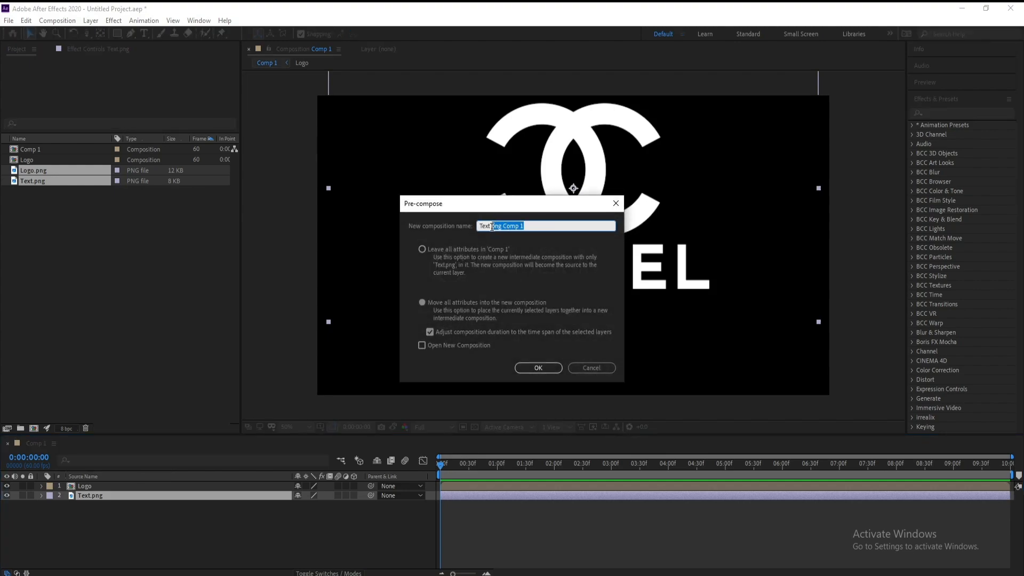
key(BackSpace)
click(538, 368)
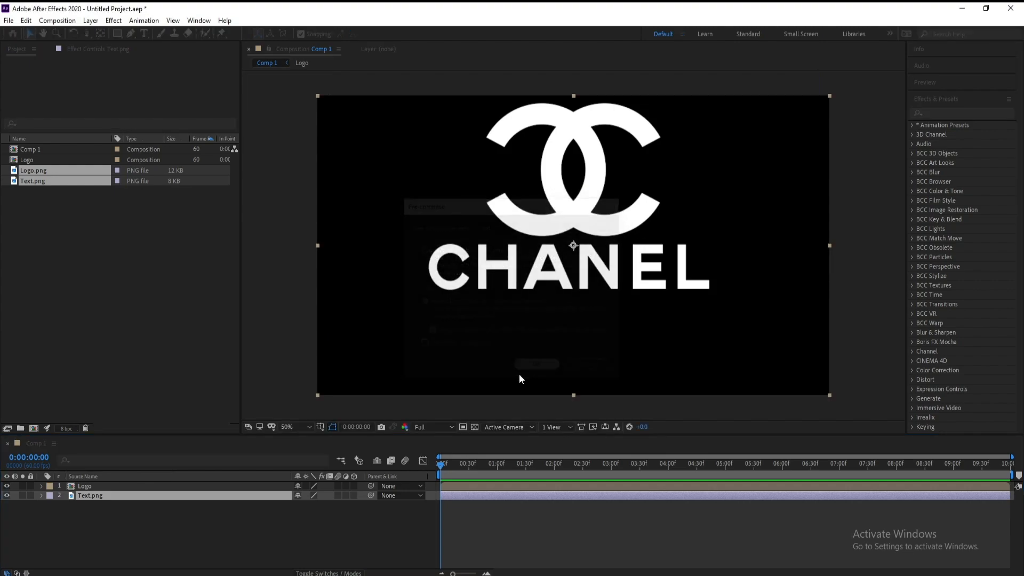
Create a black 1920 x 1080 solid named "Fractal Noise 1" above the Logo layer
click(89, 490)
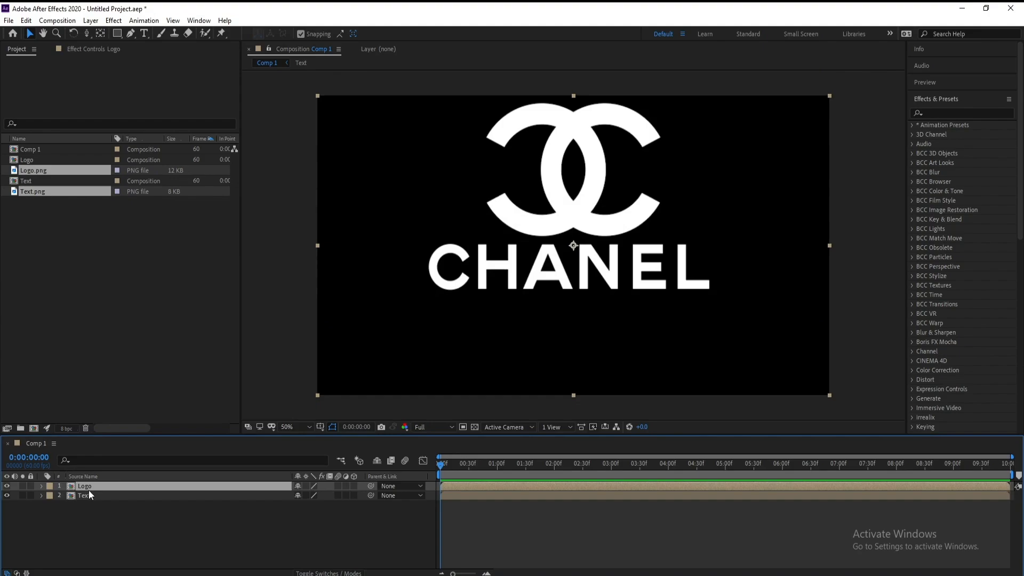
click(91, 21)
mouse_move(114, 34)
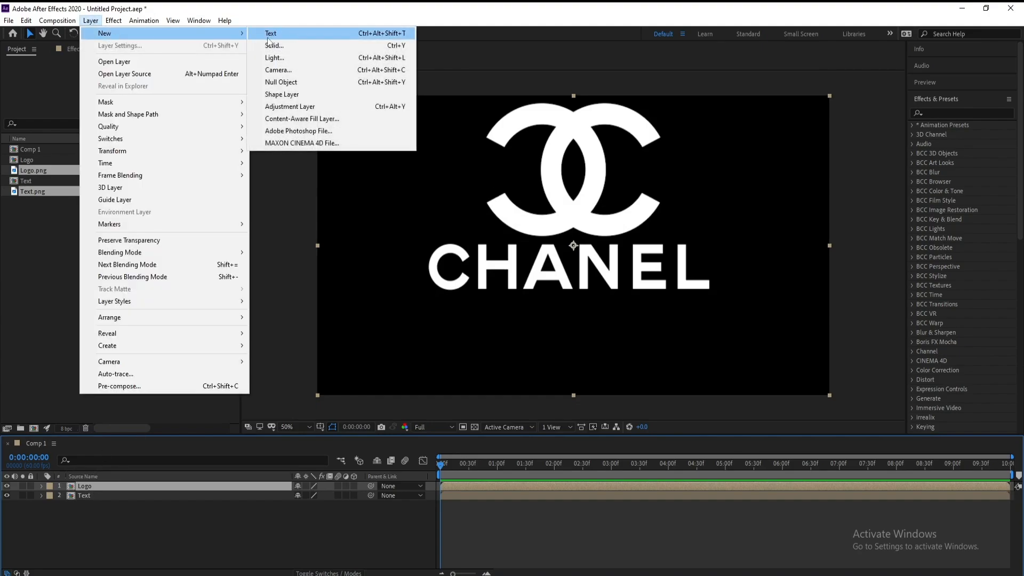
click(274, 46)
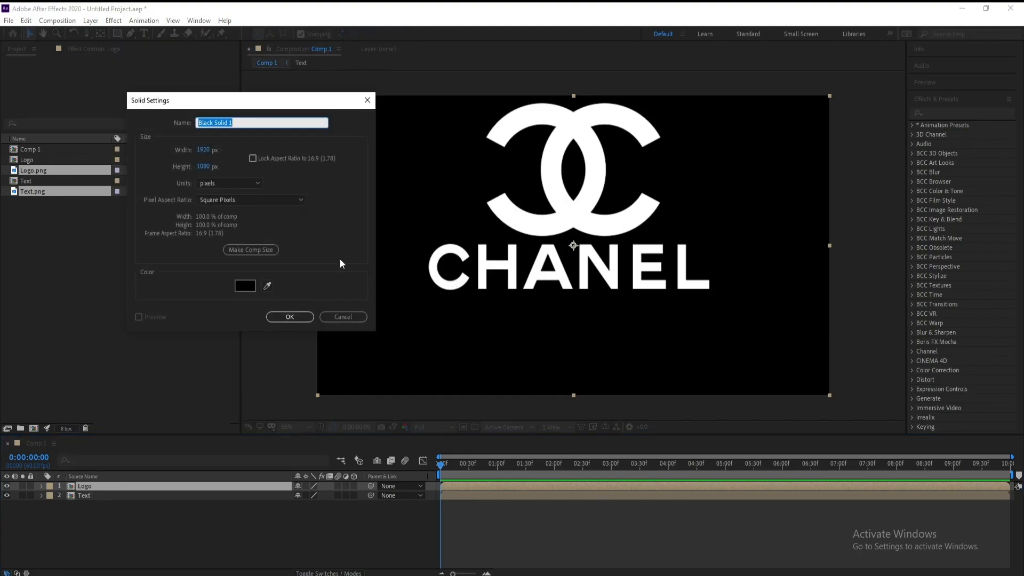
text(Fractal)
key(Return)
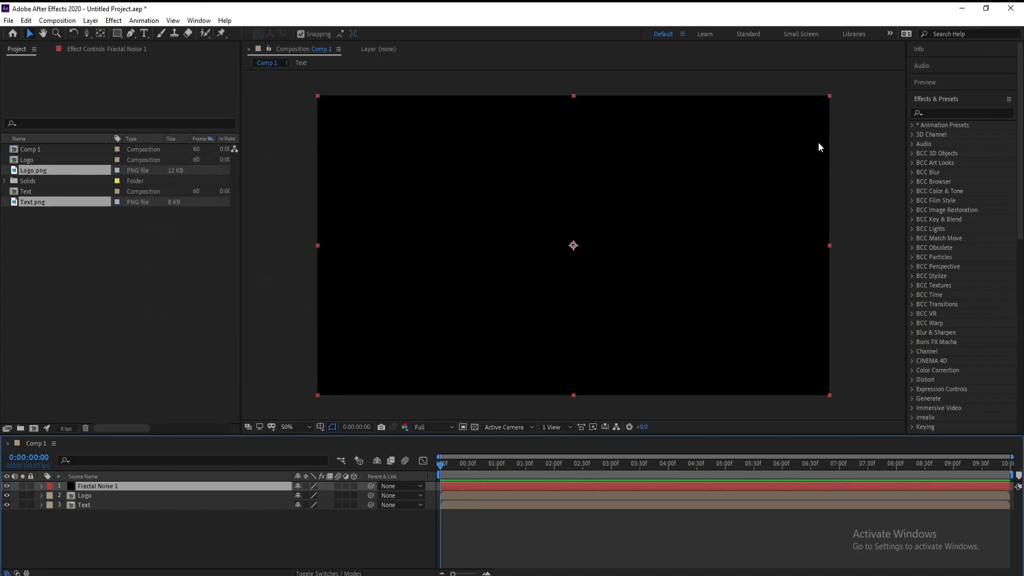
Find the Fractal Noise effect and apply it to the Fractal Noise 1 solid
click(947, 114)
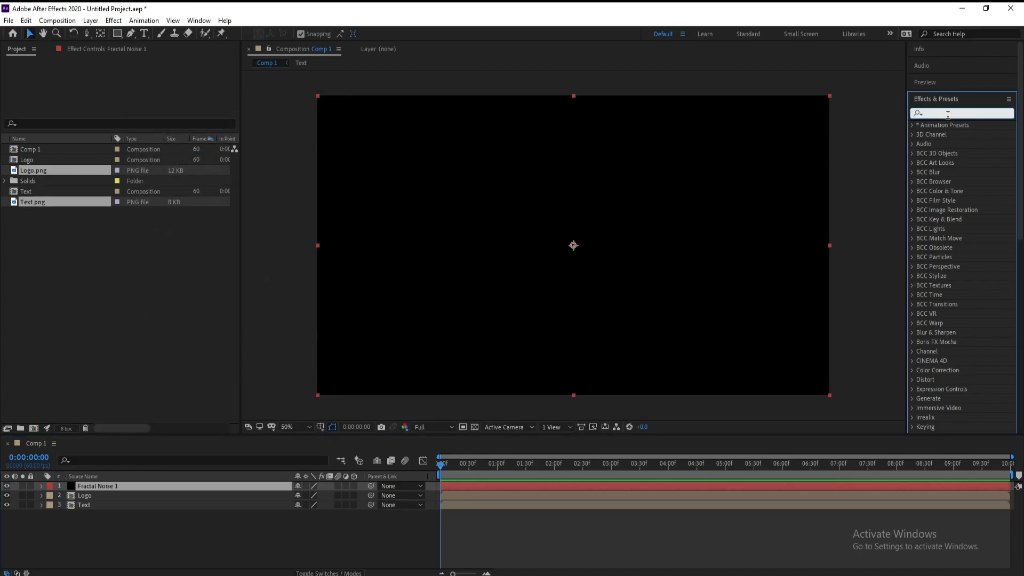
text(frac)
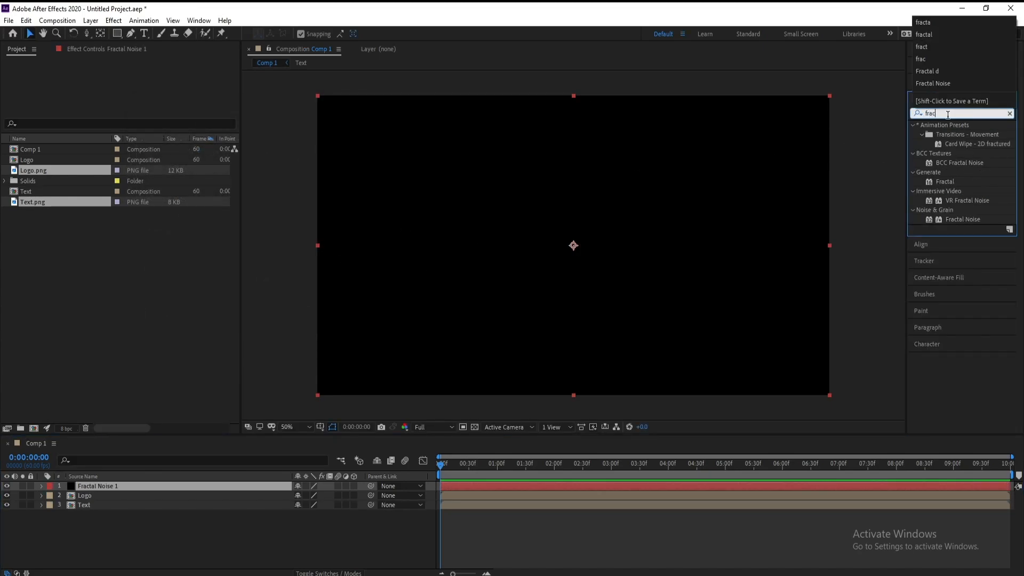
text(tal N)
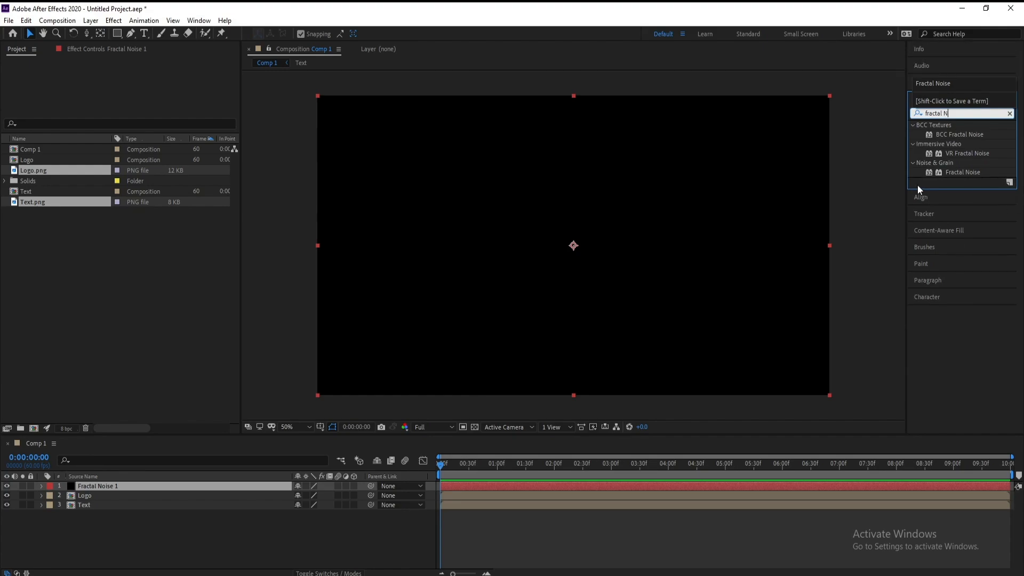
drag(949, 175, 534, 486)
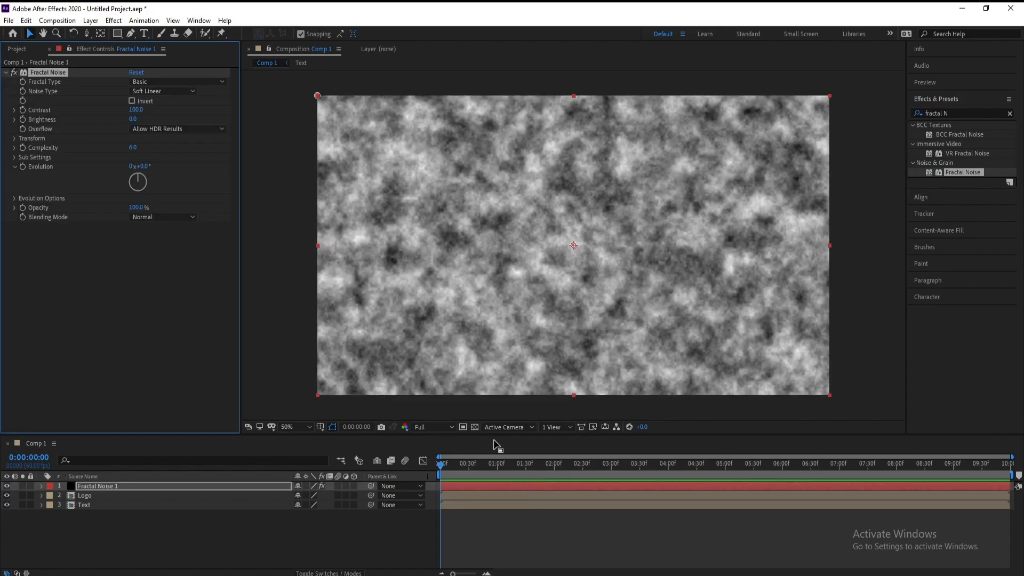
Set the Fractal Noise contrast to 200 and its brightness to 50
click(136, 109)
text(3)
text(00)
click(136, 119)
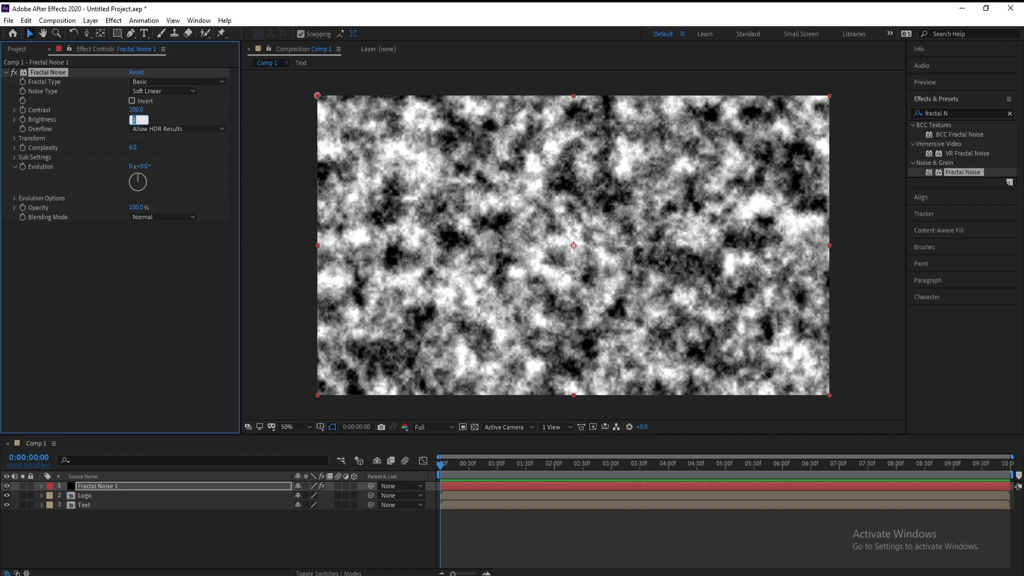
text(4)
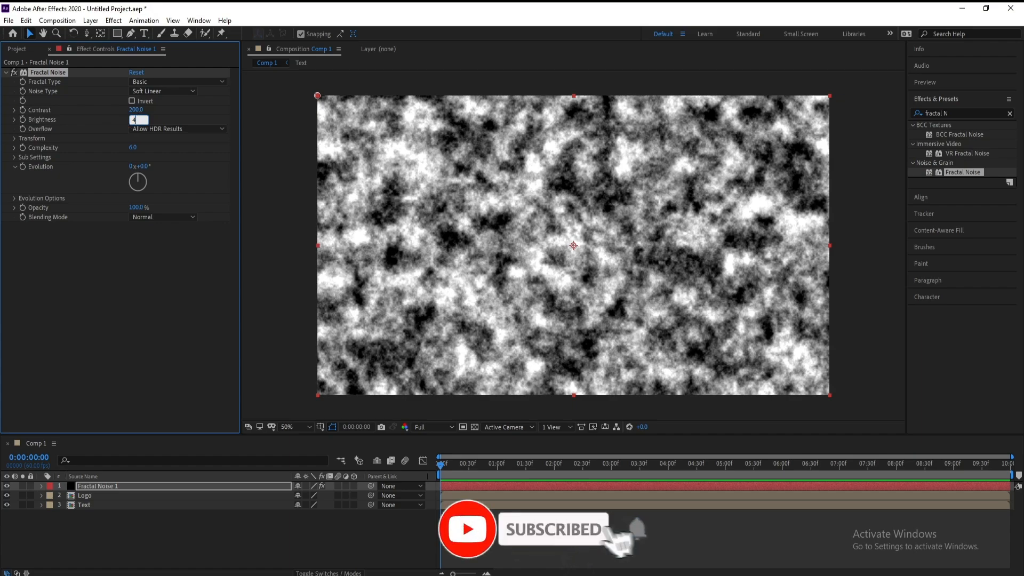
key(BackSpace)
text(50)
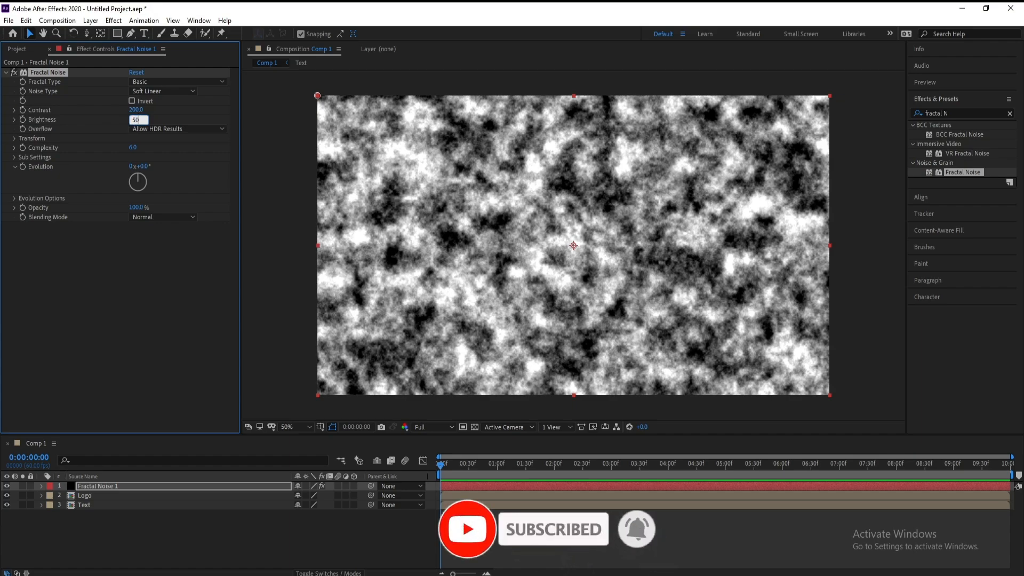
key(Return)
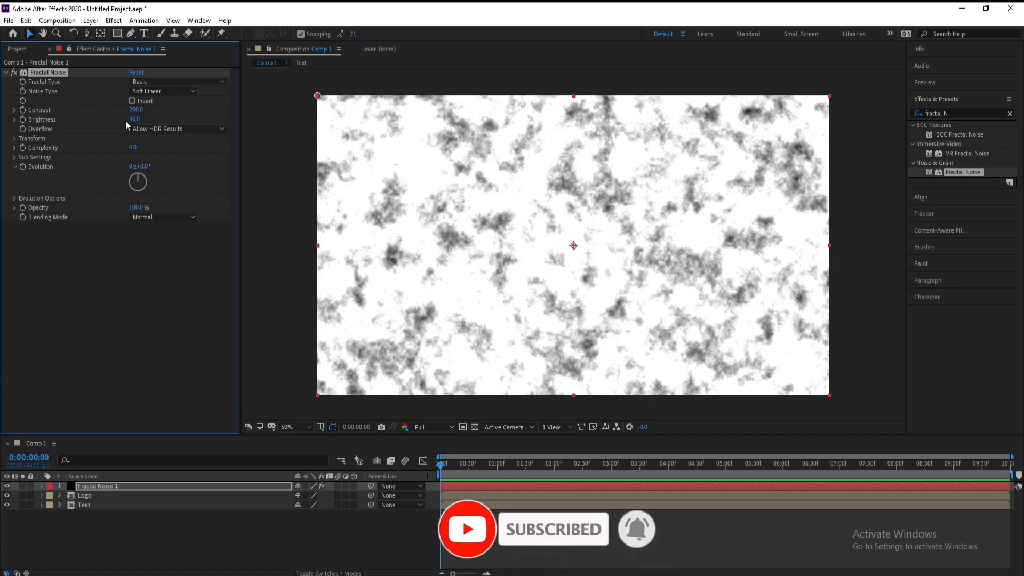
Animate the Fractal Noise Evolution with the expression time*100 and preview the moving noise
alt+click(22, 167)
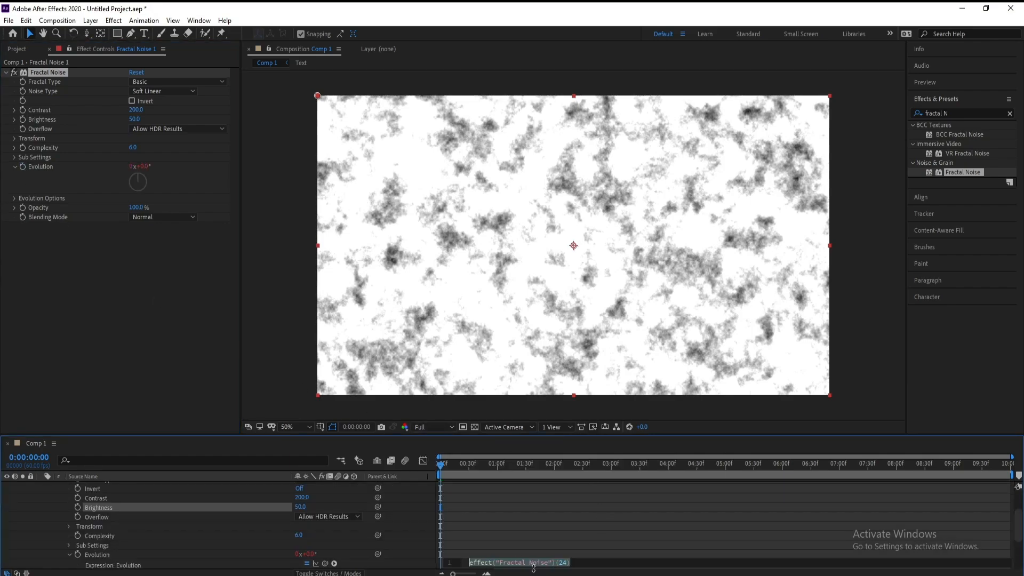
text(time)
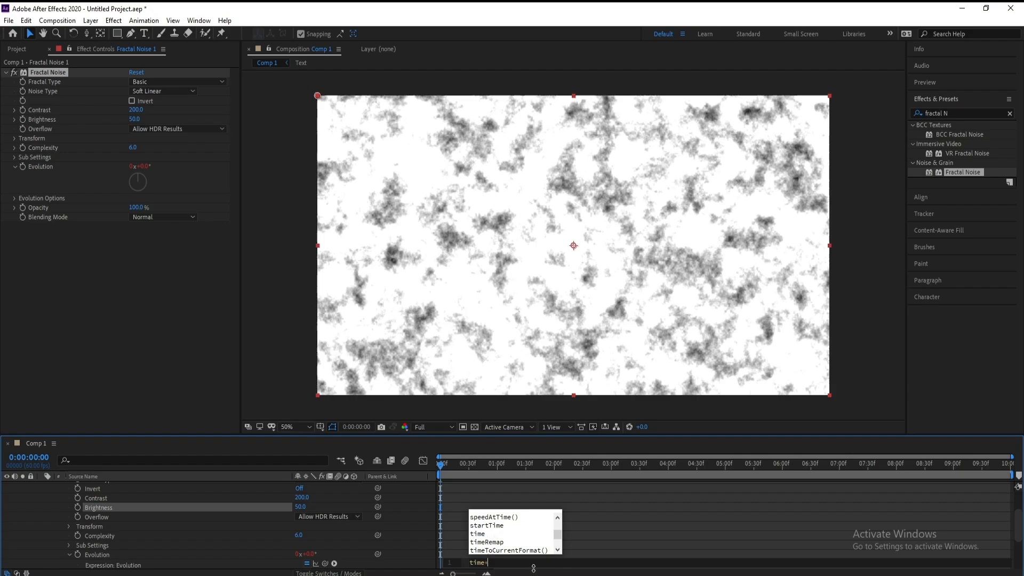
text(*)
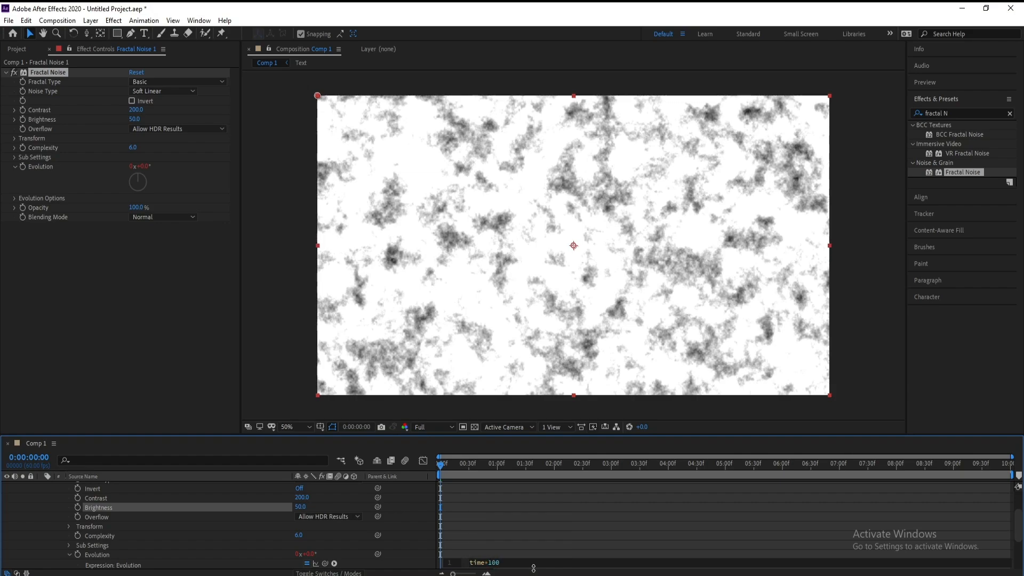
click(286, 392)
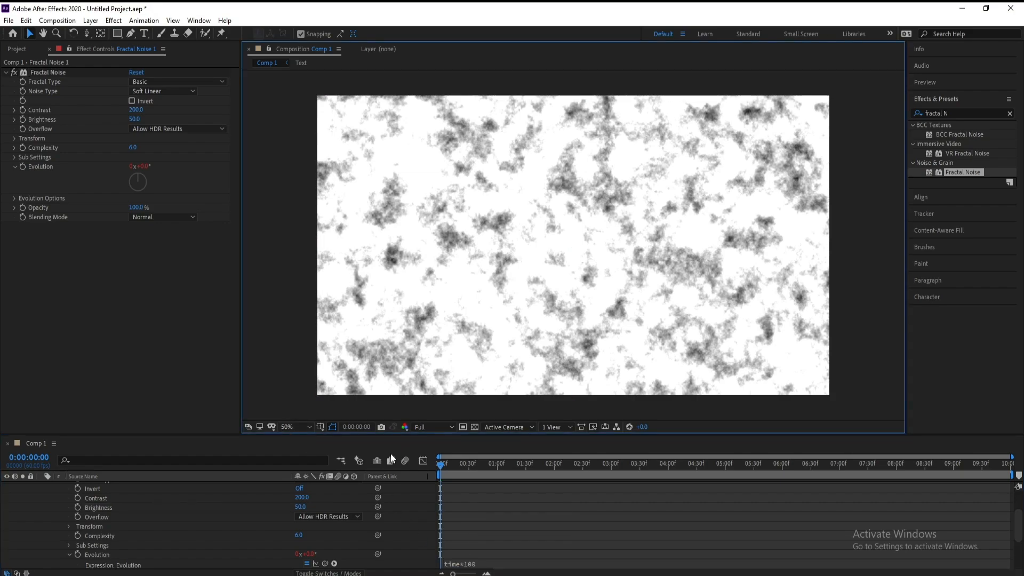
key(space)
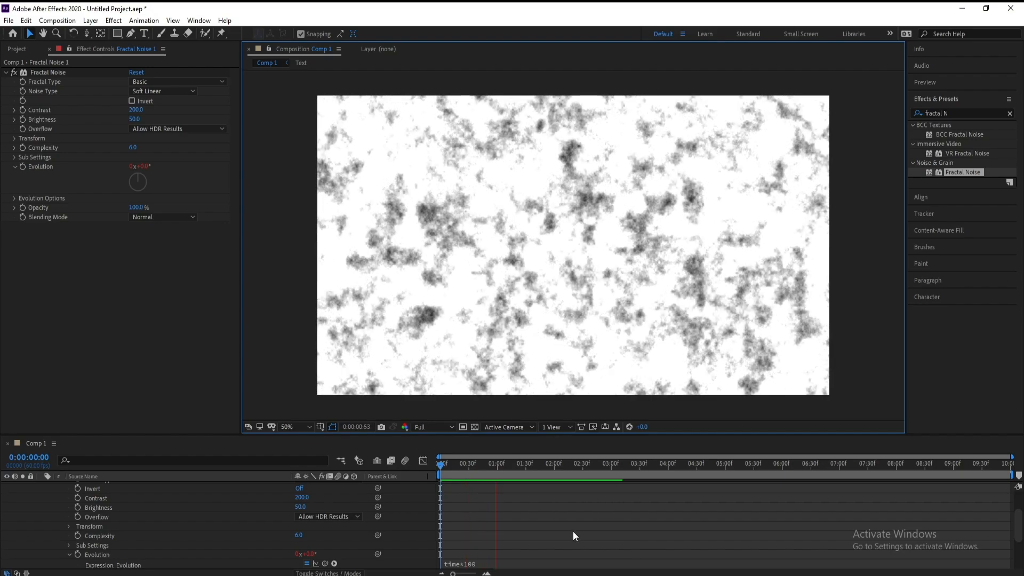
click(548, 463)
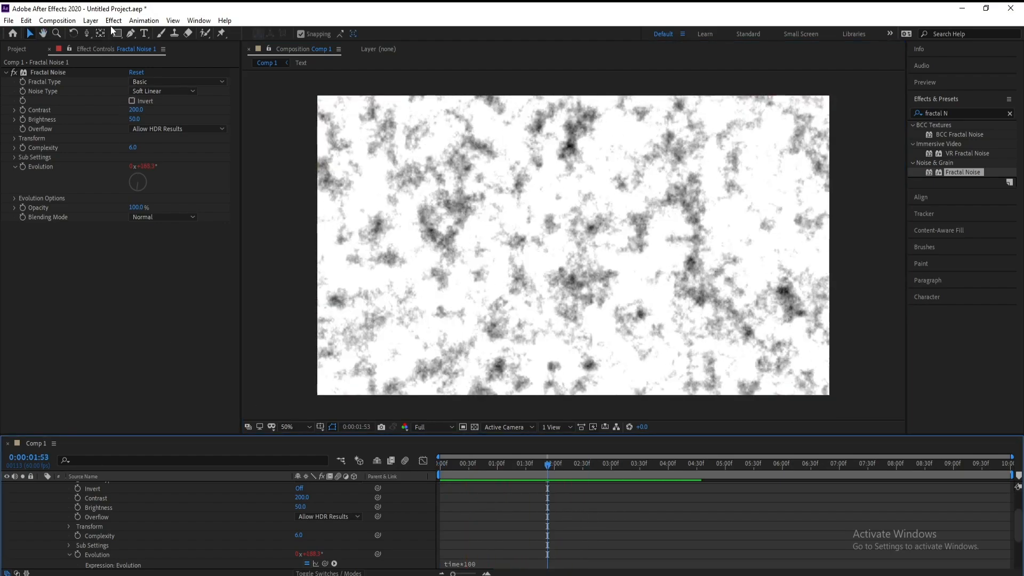
click(113, 22)
mouse_move(102, 11)
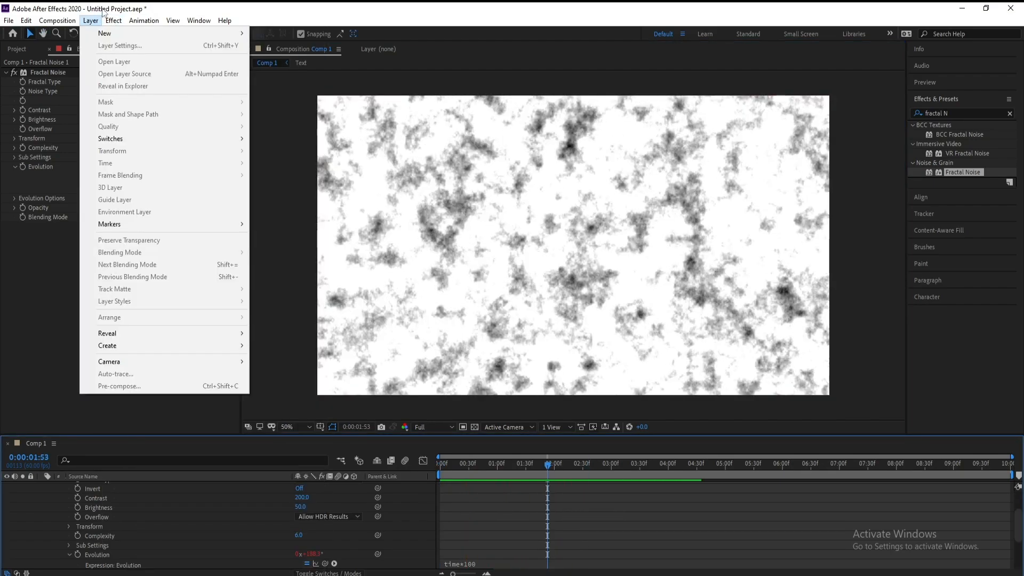
click(101, 523)
Collapse the Fractal Noise 1 layer's properties and apply the Tint color correction effect to that layer
scroll(101, 521, up, 3)
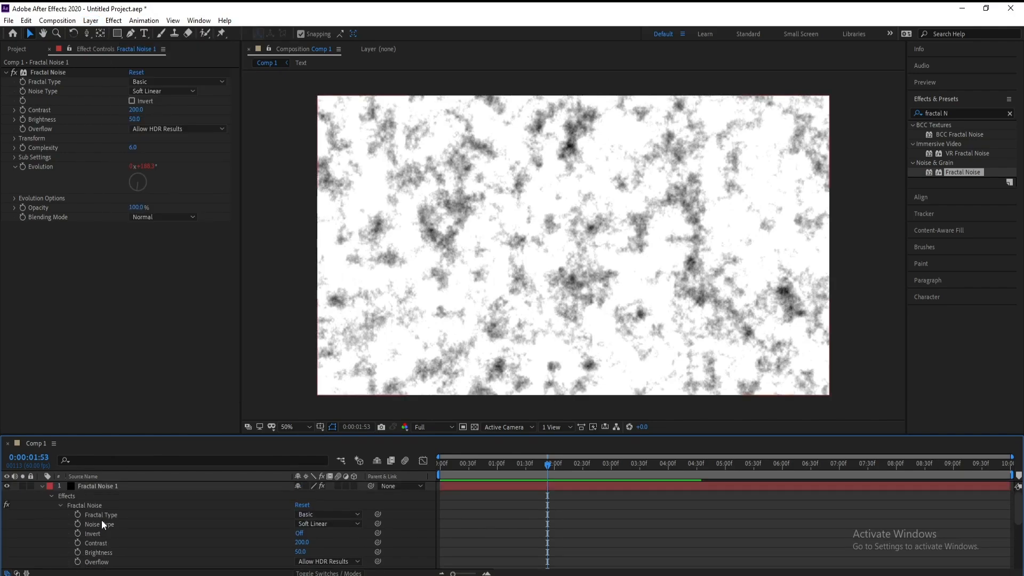
click(65, 485)
click(42, 485)
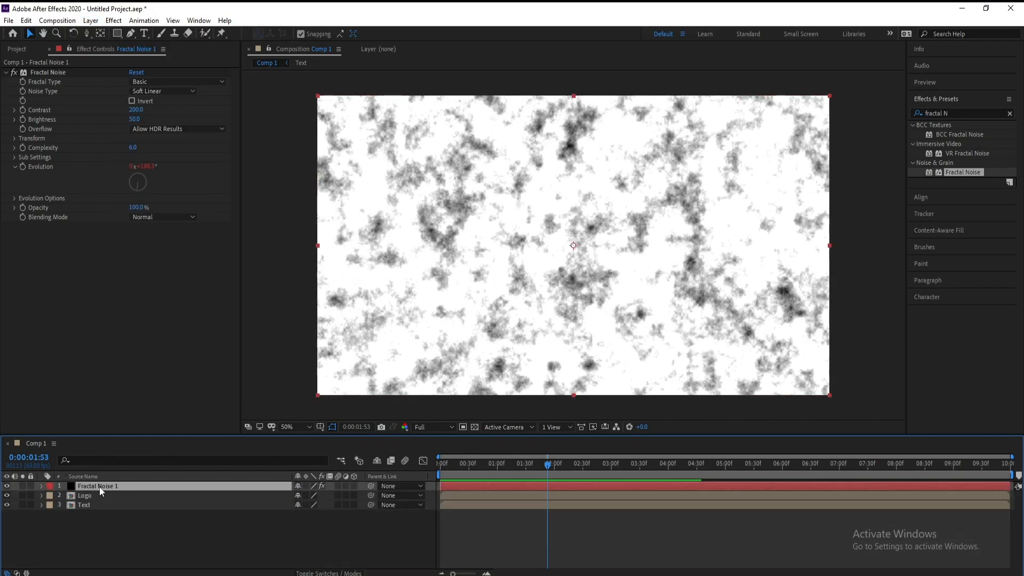
click(114, 21)
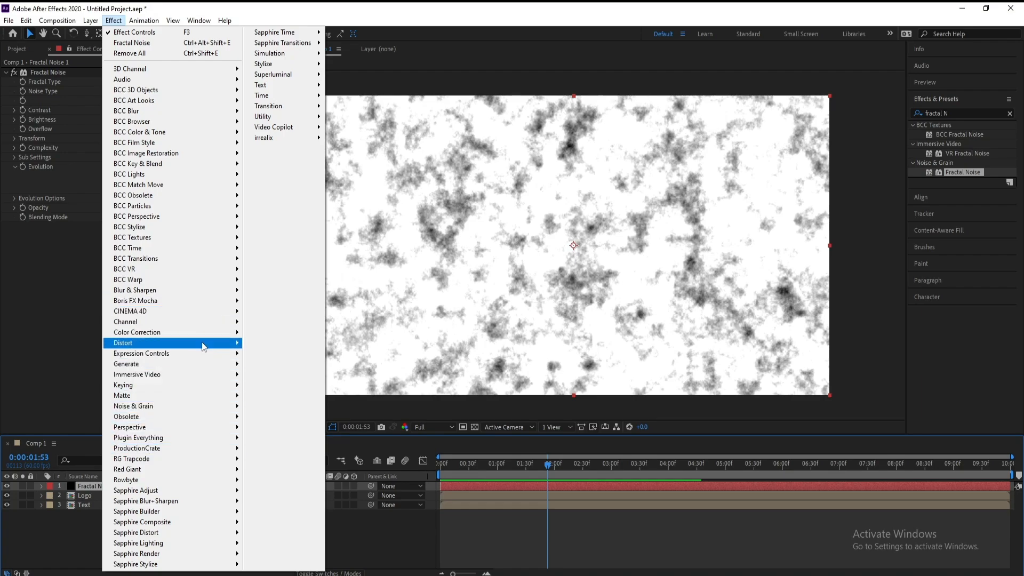
mouse_move(234, 332)
click(296, 557)
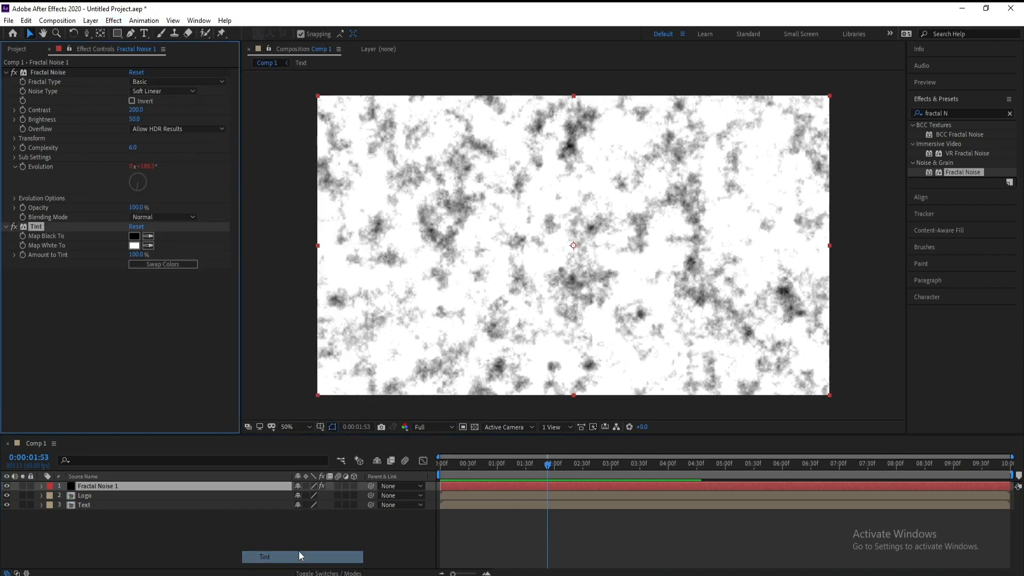
Set the Tint effect's Map White To color on Fractal Noise 1 to magenta FF00D2
click(134, 246)
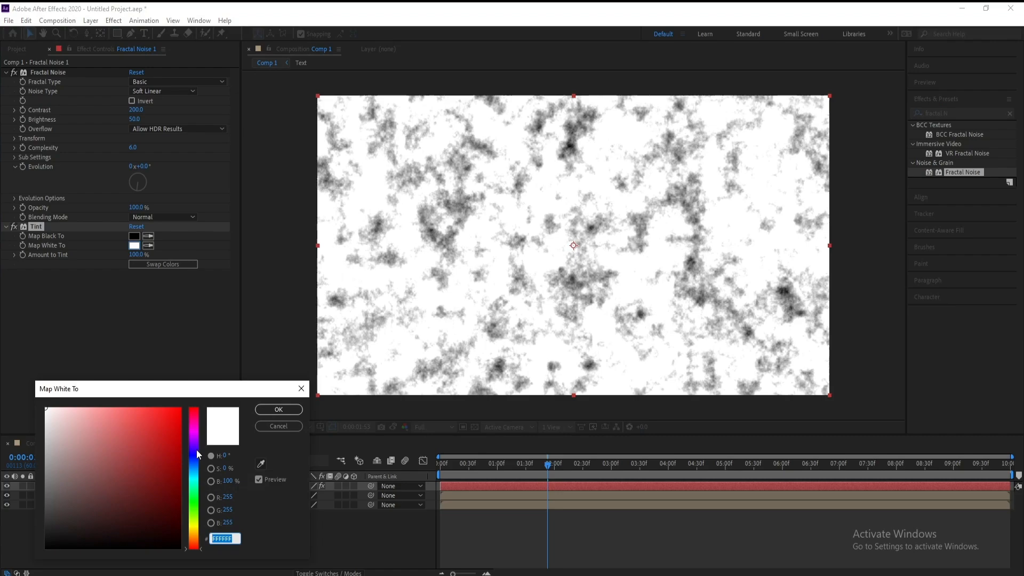
mouse_move(193, 446)
mouse_down()
mouse_move(196, 425)
mouse_move(162, 413)
mouse_move(181, 407)
mouse_move(194, 429)
mouse_up()
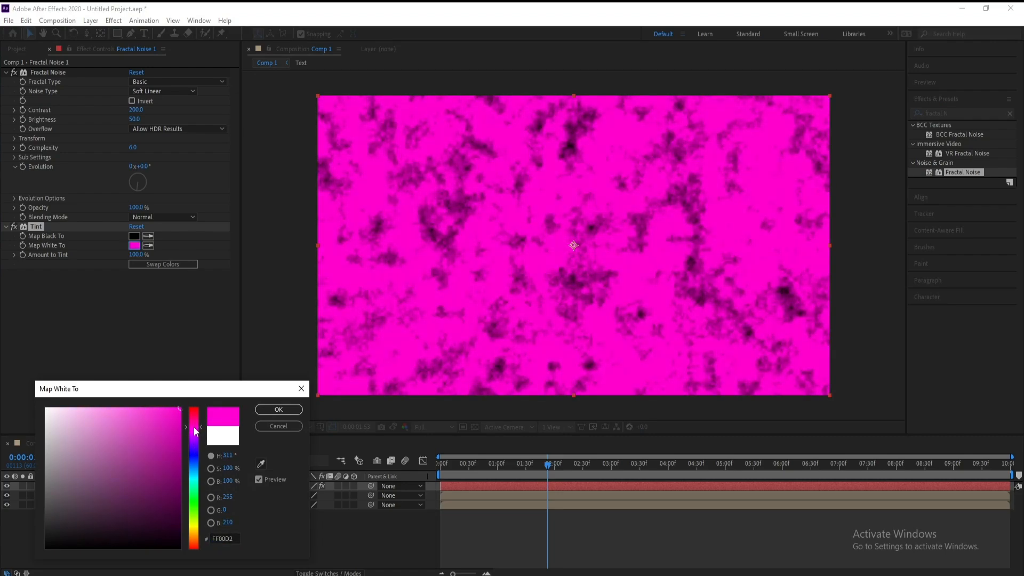
click(278, 409)
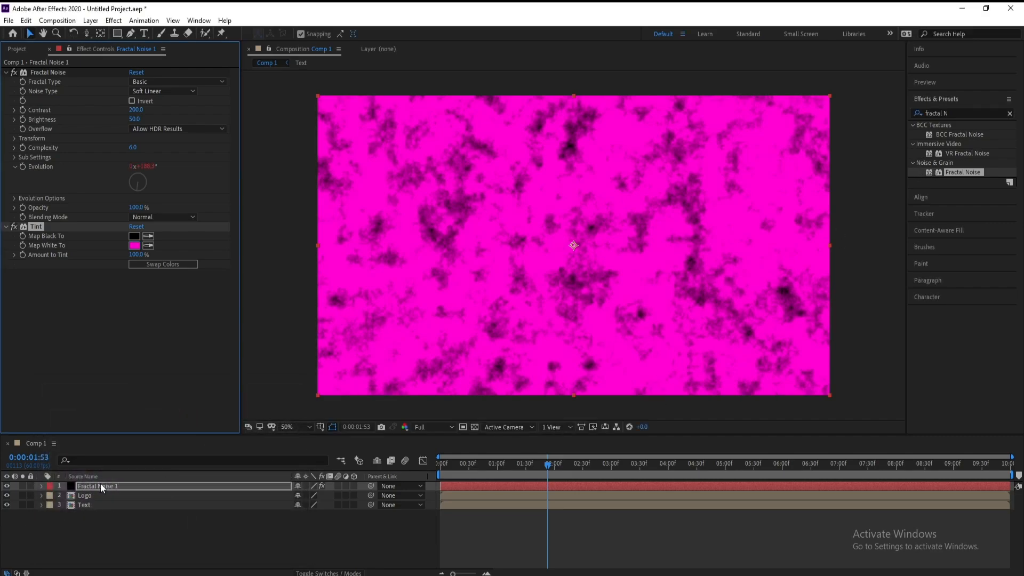
Move the Fractal Noise 1 layer directly beneath Logo and set its track matte to Alpha Matte using Logo
drag(88, 485, 88, 498)
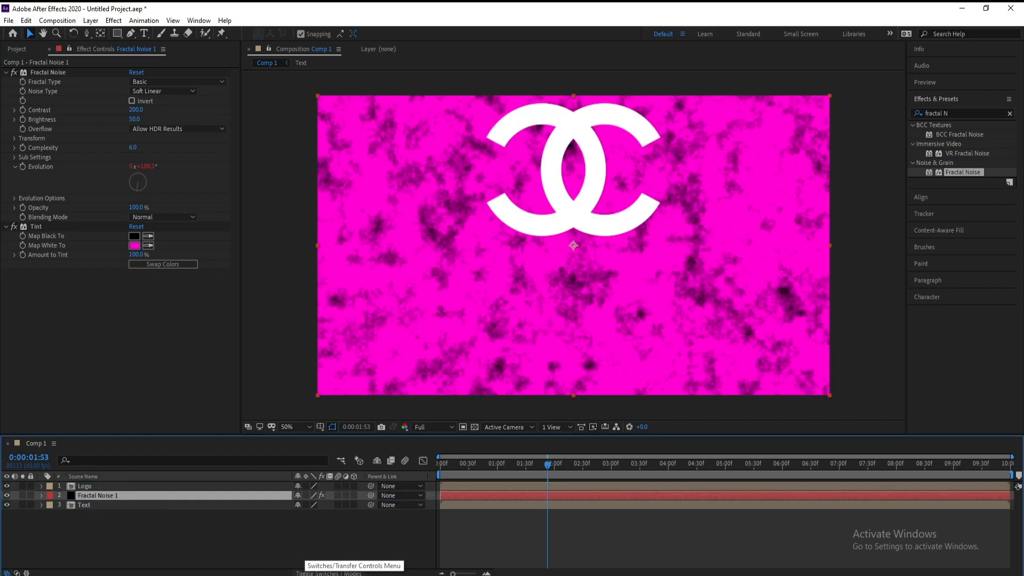
click(326, 572)
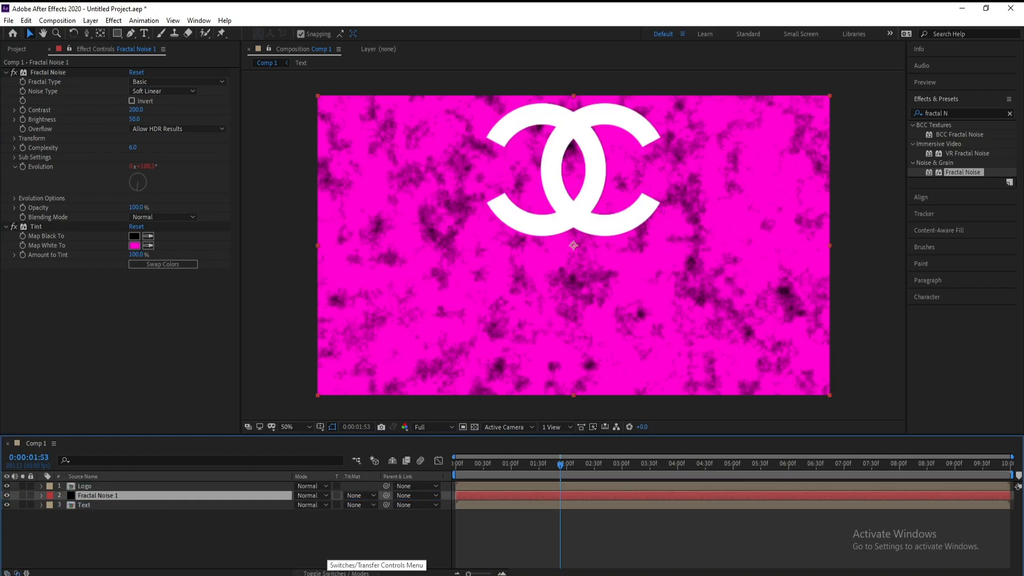
click(363, 495)
click(374, 524)
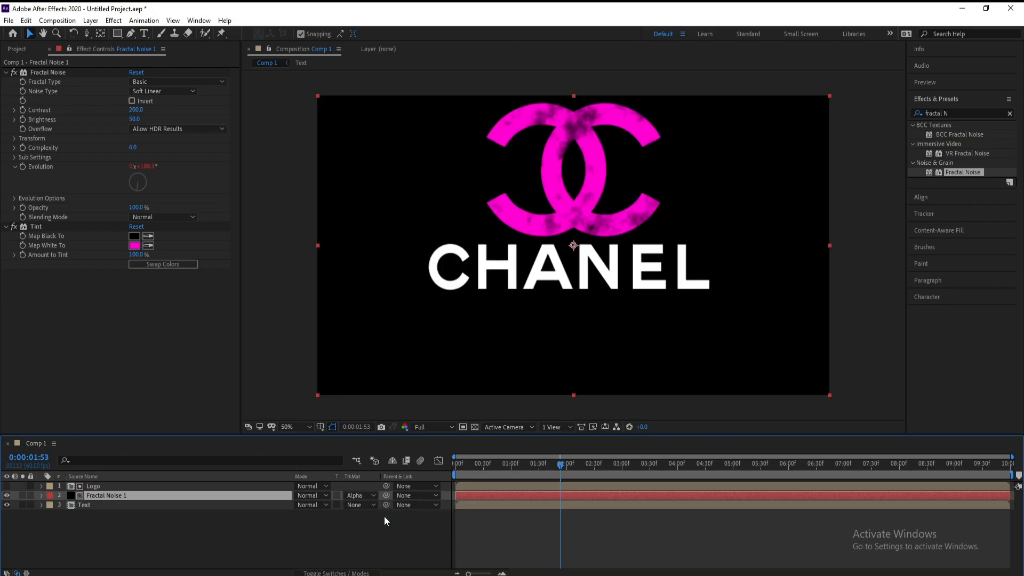
Play back and scrub the composition to check the animated noise inside the logo
click(946, 84)
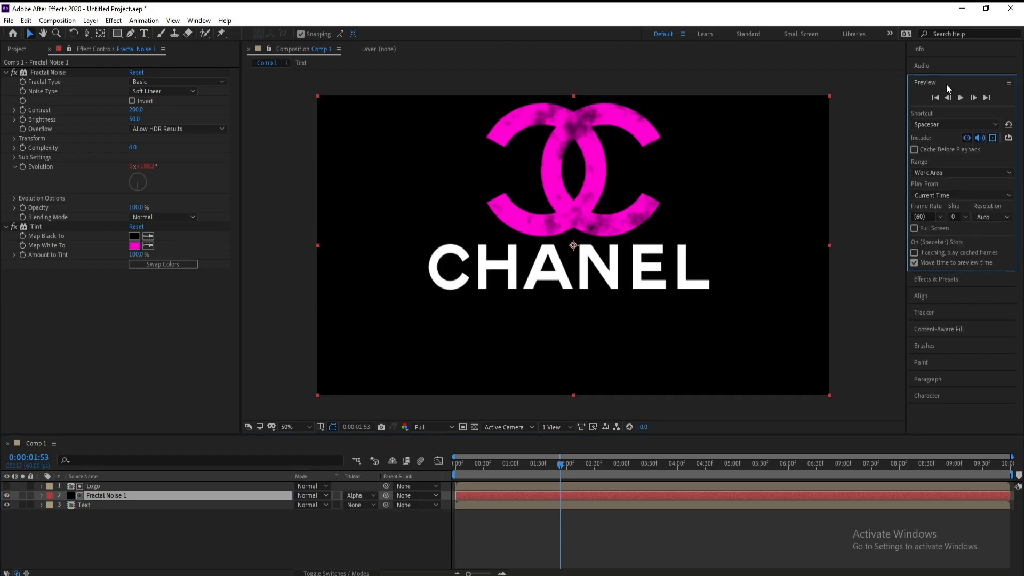
click(961, 98)
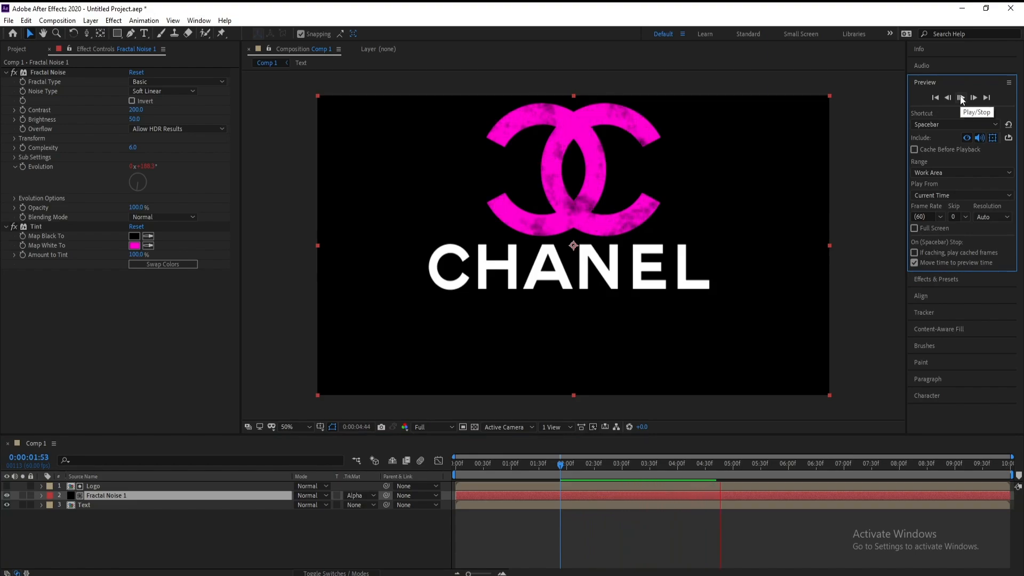
click(961, 98)
drag(708, 466, 662, 462)
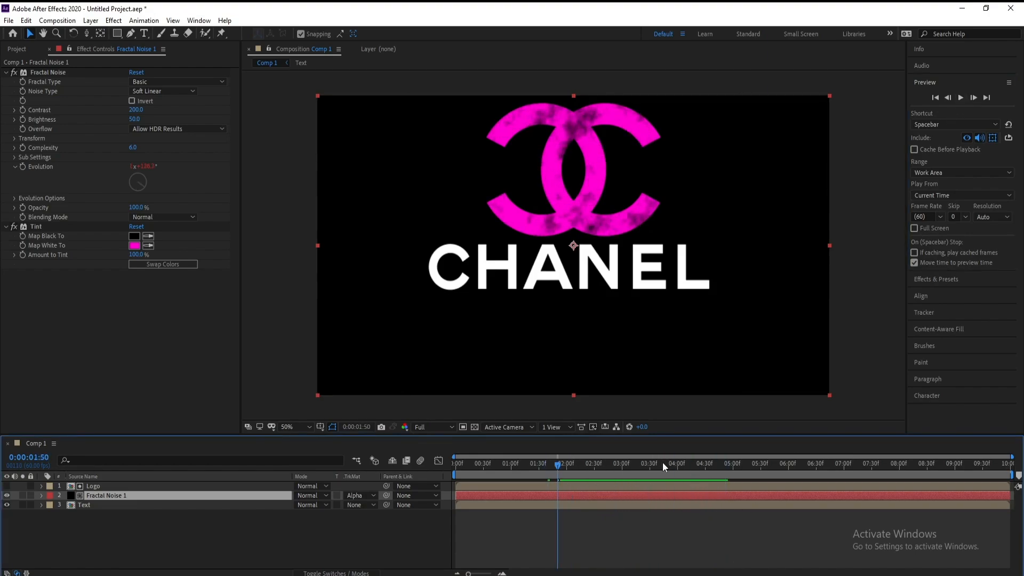
Create a new 1920 x 1080 black solid named Fractal Nosie 2 above the Logo layer
click(117, 486)
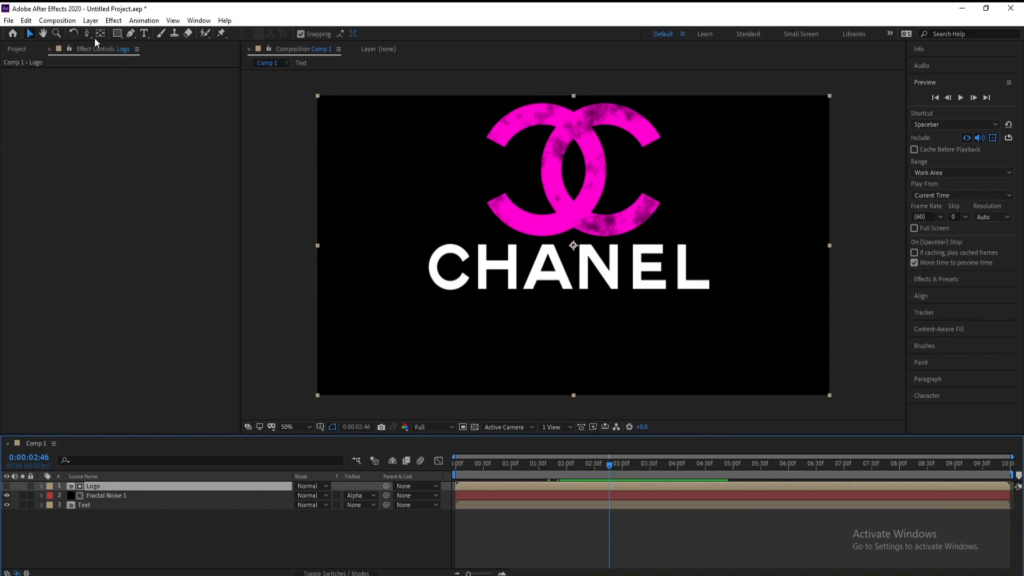
click(91, 20)
mouse_move(104, 33)
click(271, 46)
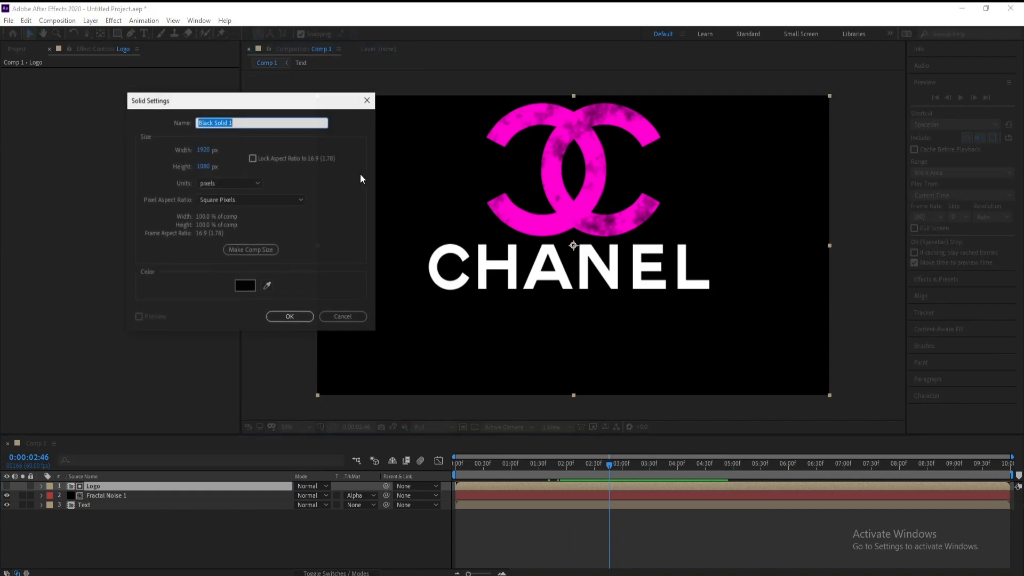
text(Fractal Nosie 2)
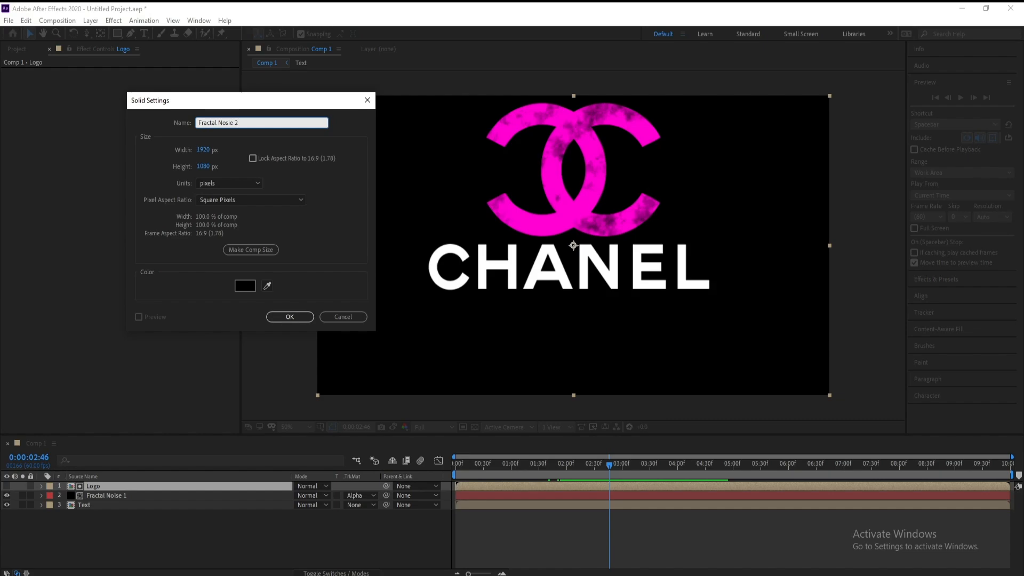
key(Return)
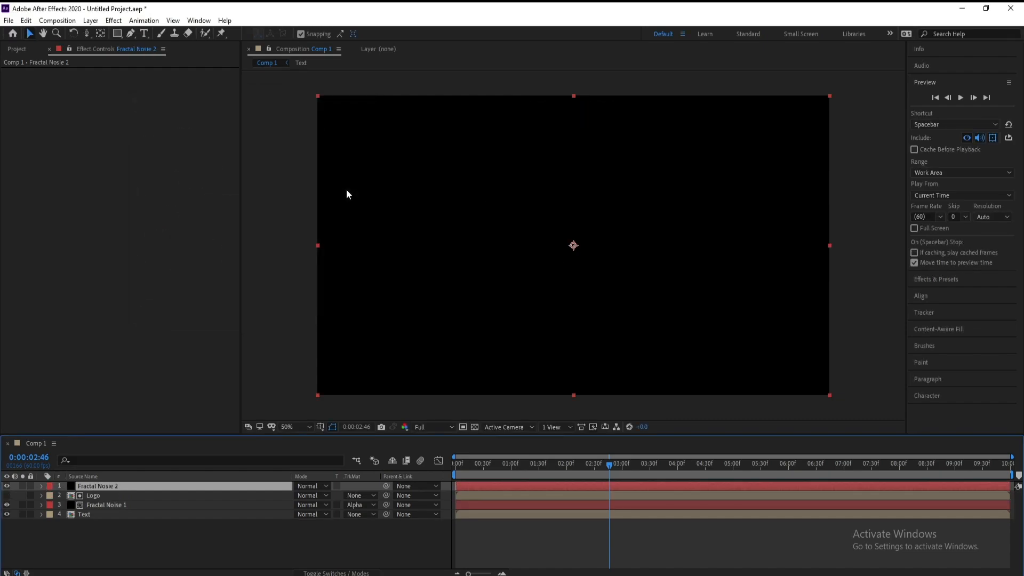
Copy the Fractal Noise and Tint effects from Fractal Noise 1 onto the Fractal Nosie 2 layer
click(108, 504)
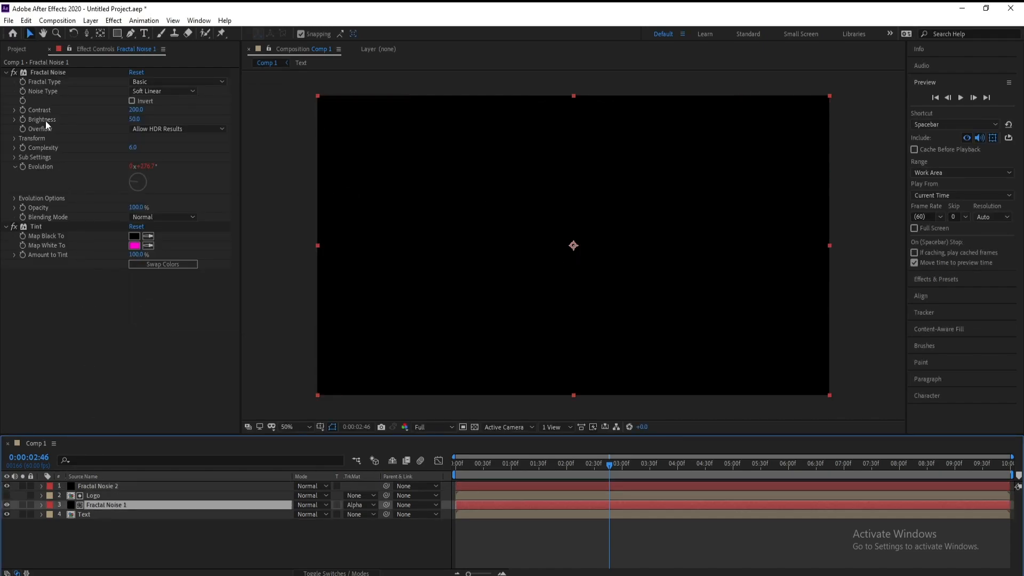
click(50, 75)
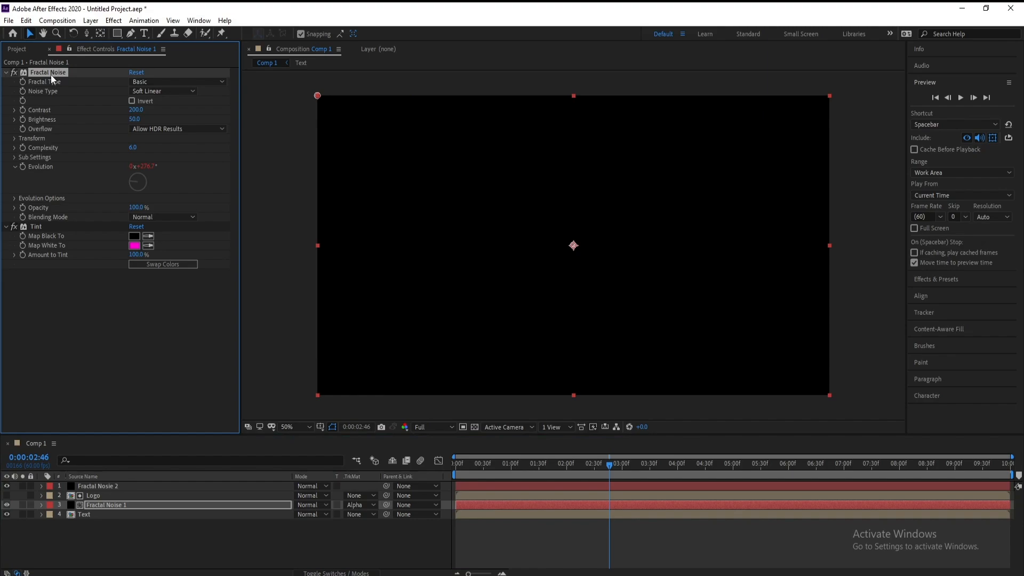
ctrl+click(40, 227)
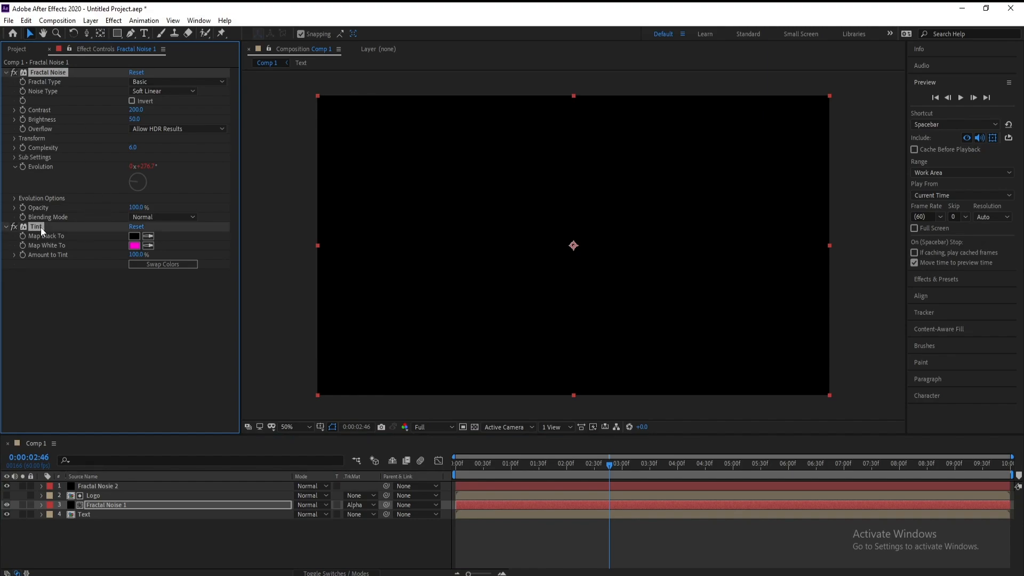
click(110, 489)
key(ctrl+v)
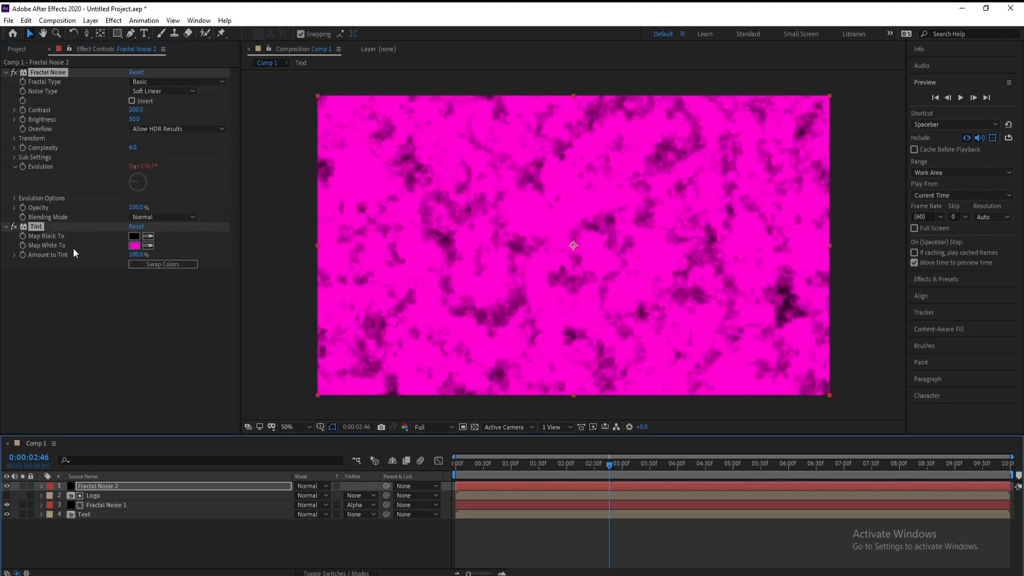
Change the Tint effect's Map White To color on Fractal Nosie 2 to a blue-violet
click(134, 246)
click(191, 443)
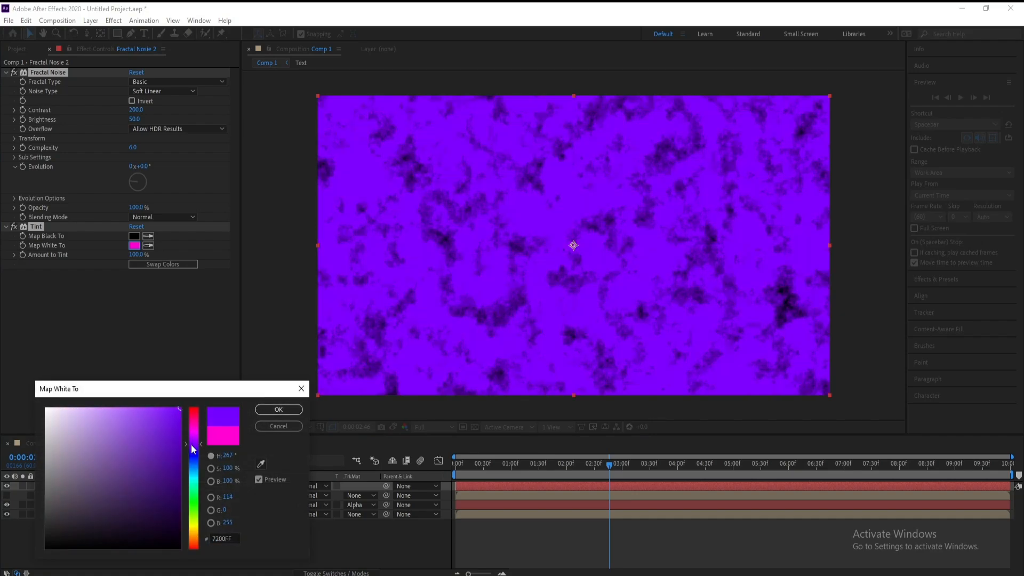
drag(190, 445, 191, 449)
click(290, 412)
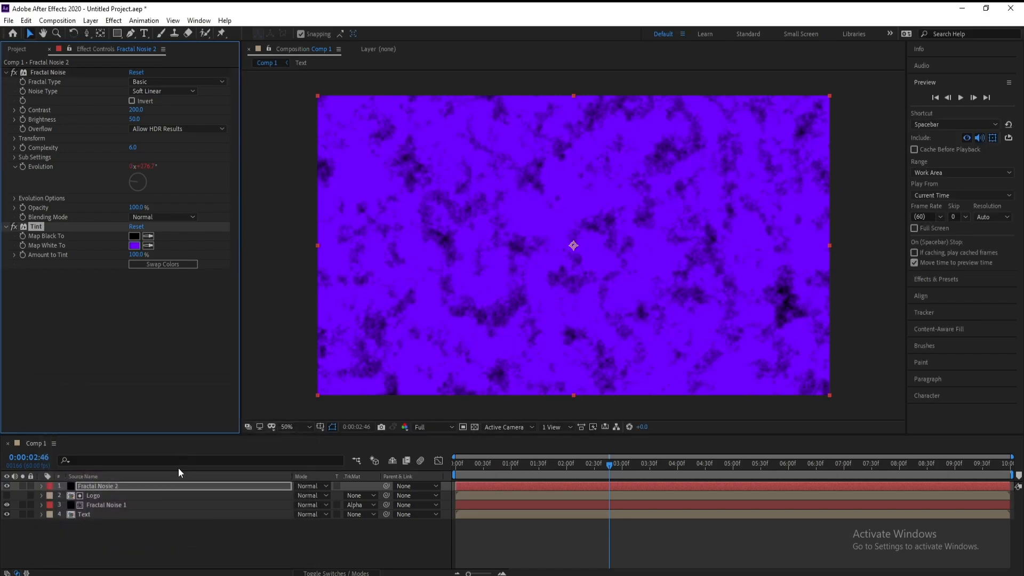
Move Fractal Nosie 2 directly beneath the Text layer, set its track matte to Alpha Matte "Text", and check another frame
drag(94, 484, 86, 516)
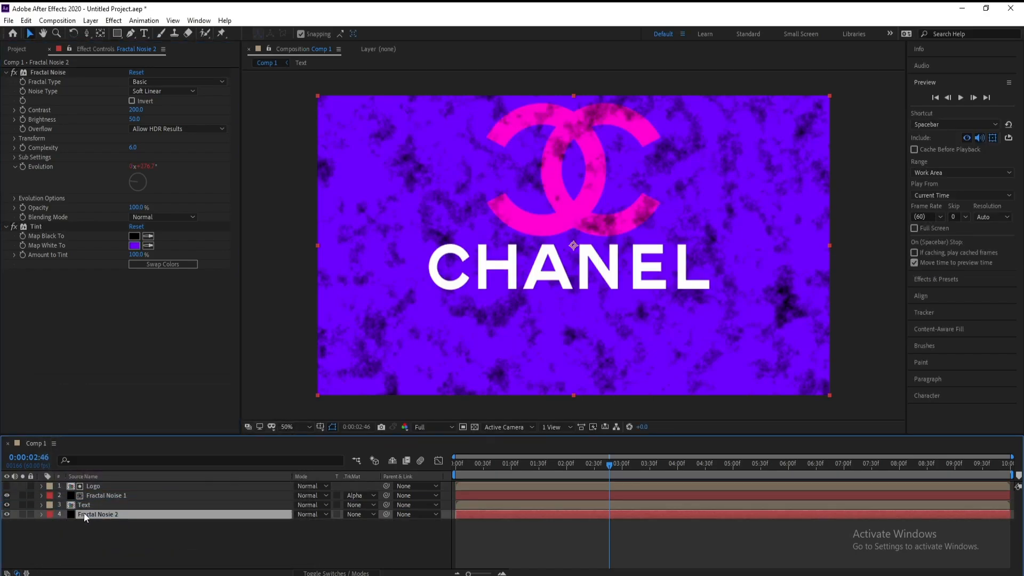
click(359, 514)
click(374, 463)
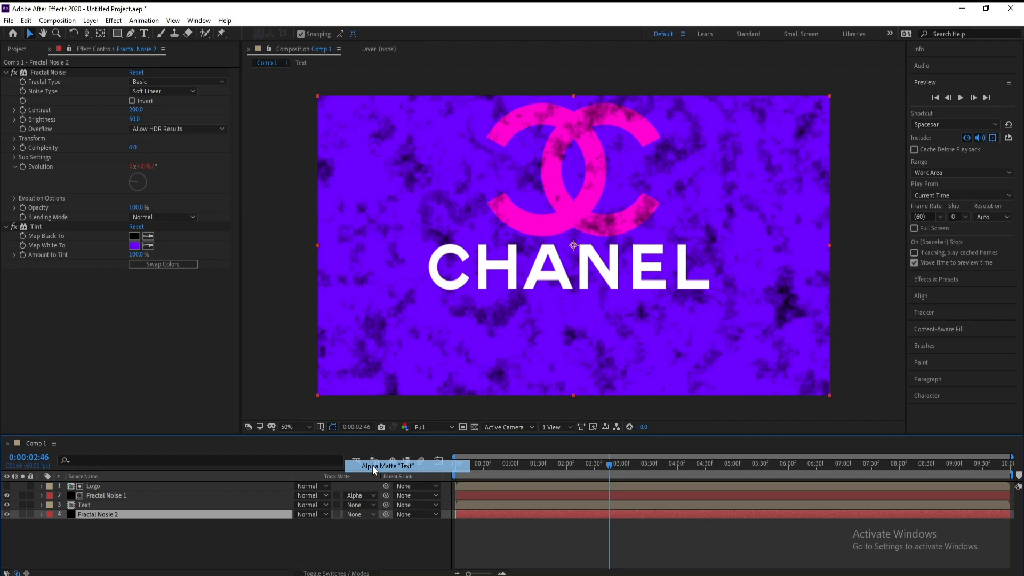
mouse_move(606, 475)
mouse_down()
mouse_move(511, 472)
mouse_move(588, 468)
mouse_up()
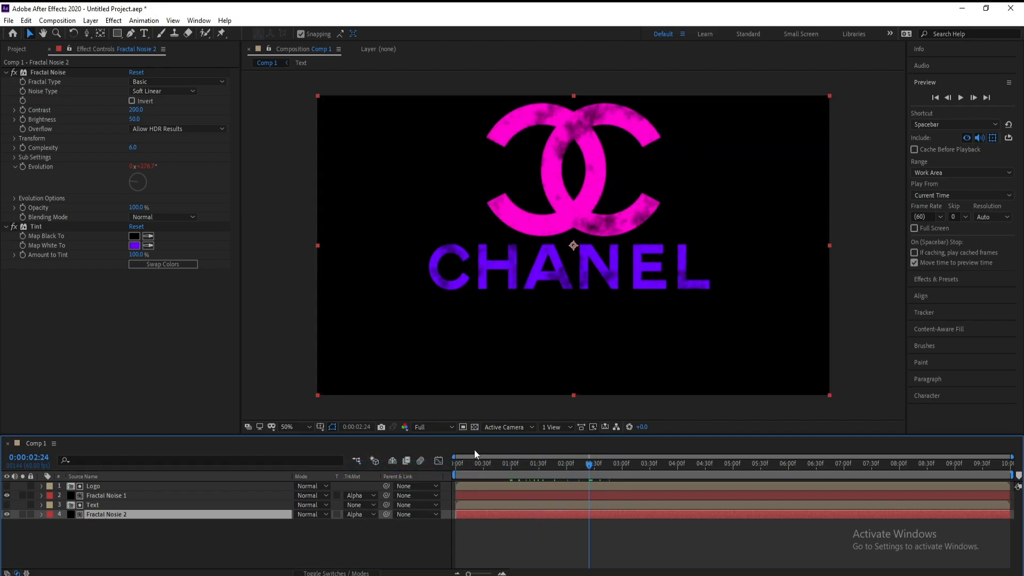
Set the Tint effect's Map White To color on Fractal Nosie 2 to blue 0D13FF and scrub to check it
click(135, 245)
mouse_move(161, 419)
mouse_down()
mouse_move(154, 399)
mouse_move(174, 389)
mouse_up()
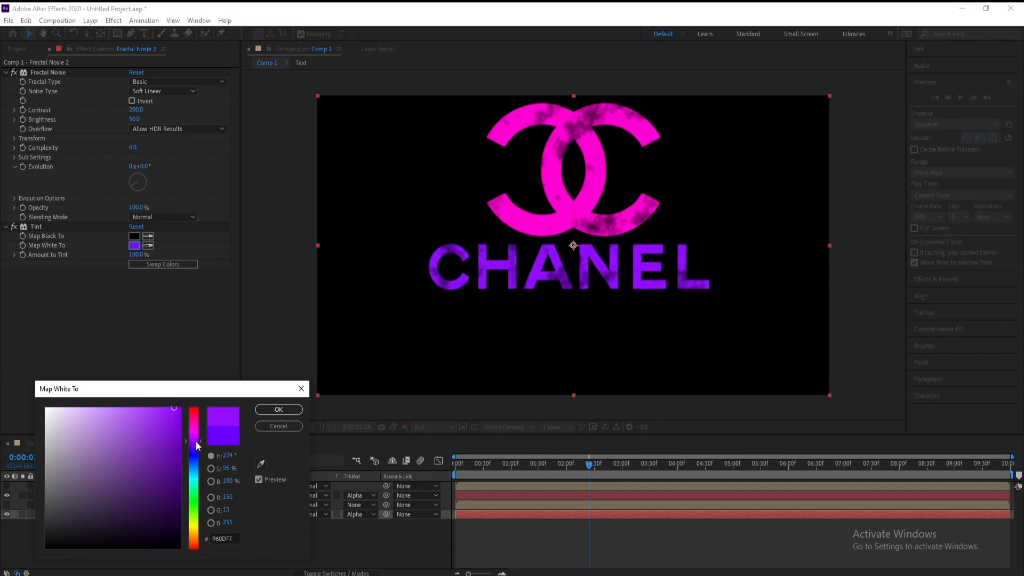
drag(196, 445, 197, 459)
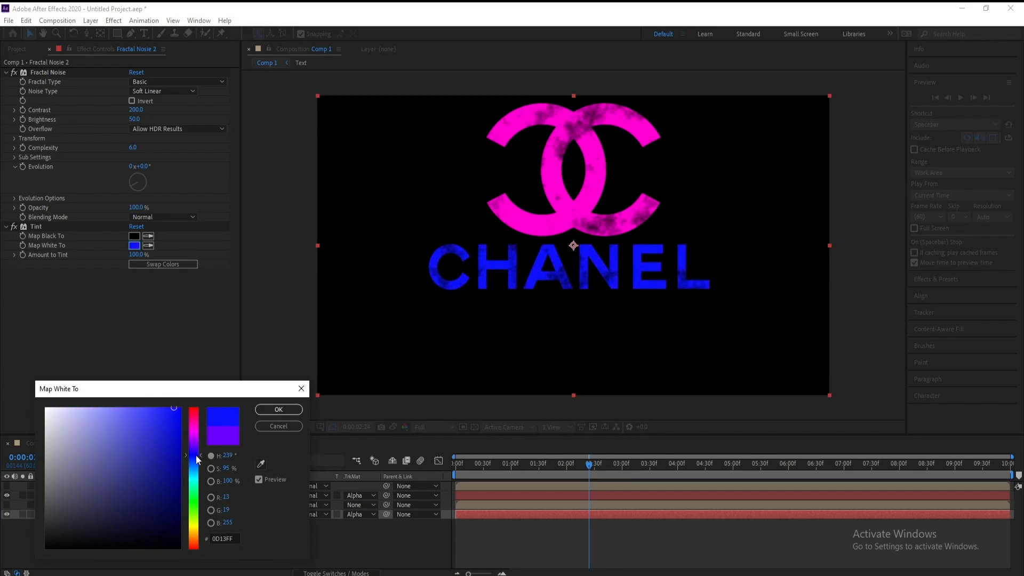
click(278, 409)
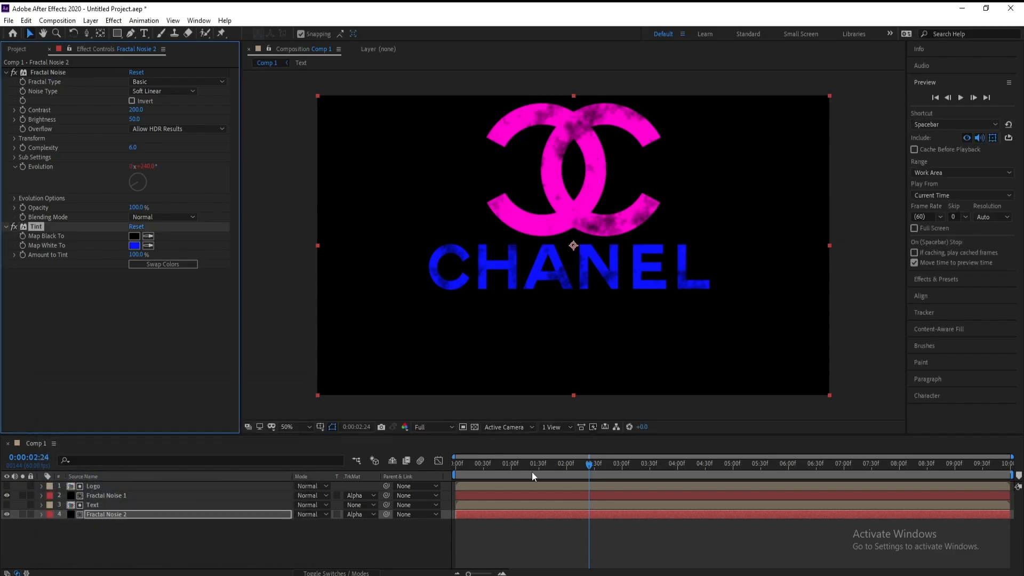
drag(532, 472, 630, 465)
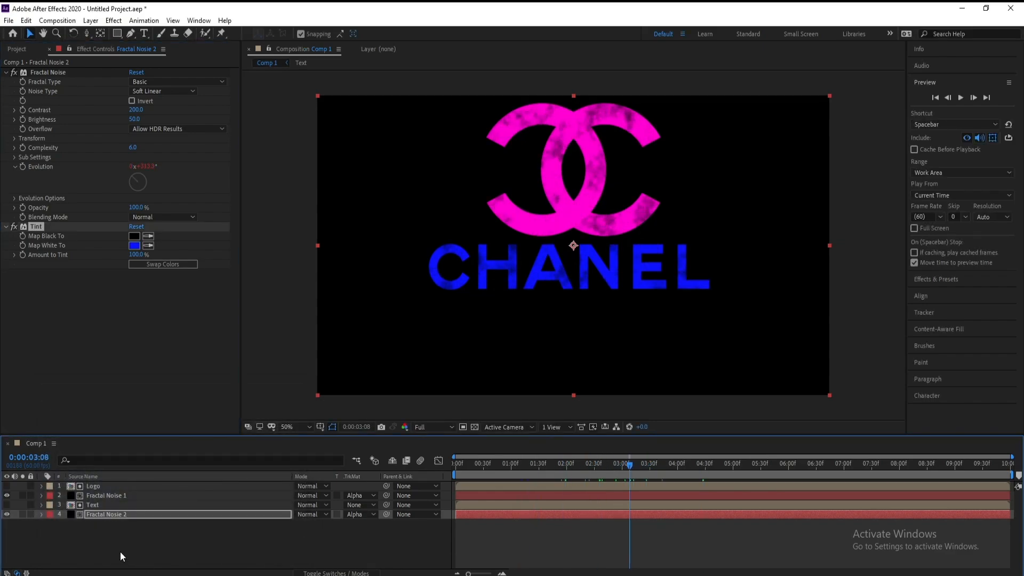
Pre-compose the Text and Fractal Nosie 2 layers into a new composition named Text, moving all attributes
click(95, 514)
shift+click(96, 506)
right_click(96, 509)
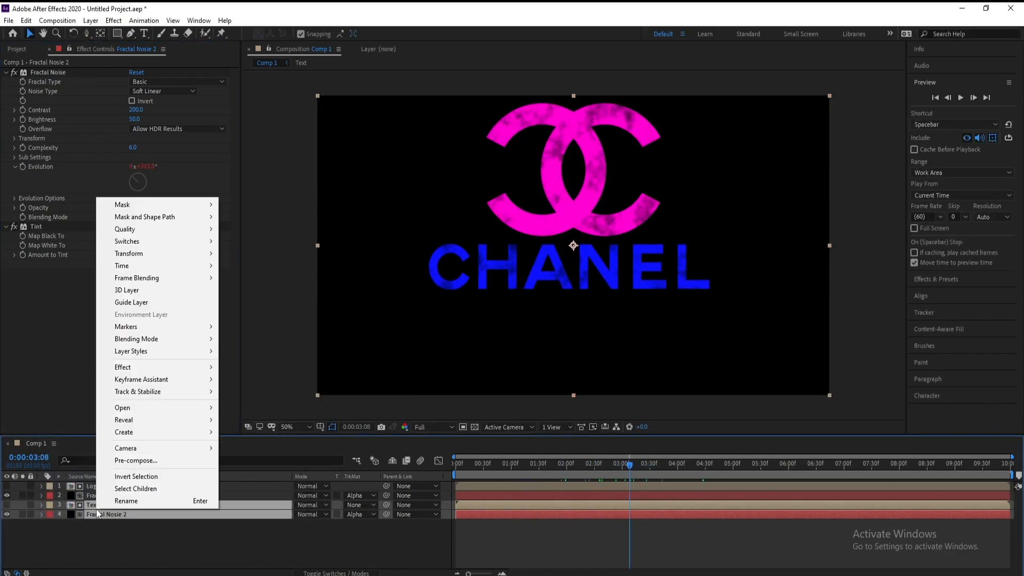
click(134, 460)
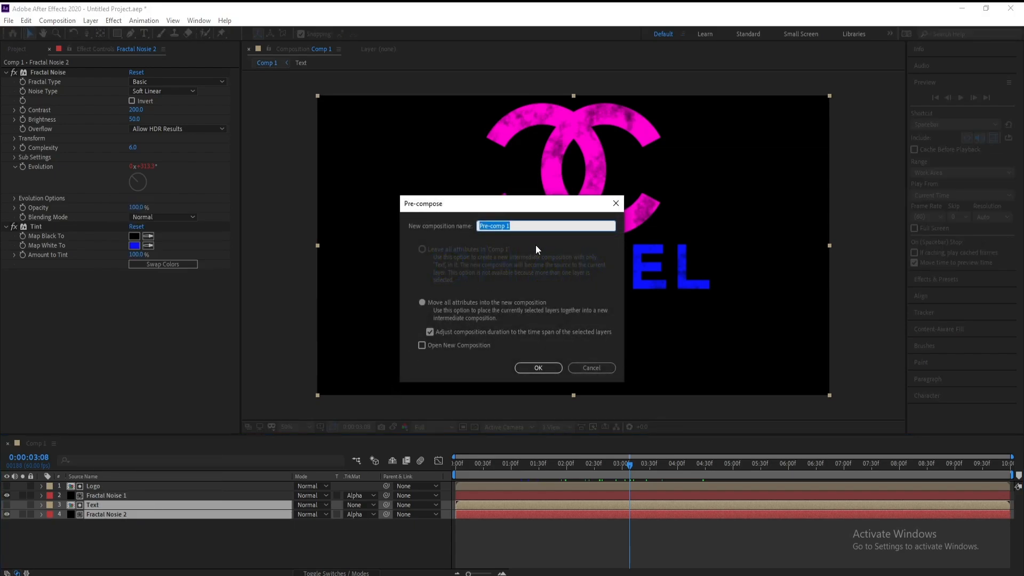
text(Text)
key(Return)
Pre-compose the Logo and Fractal Noise 1 layers into a new composition named Logo, moving all attributes
click(102, 494)
click(102, 488)
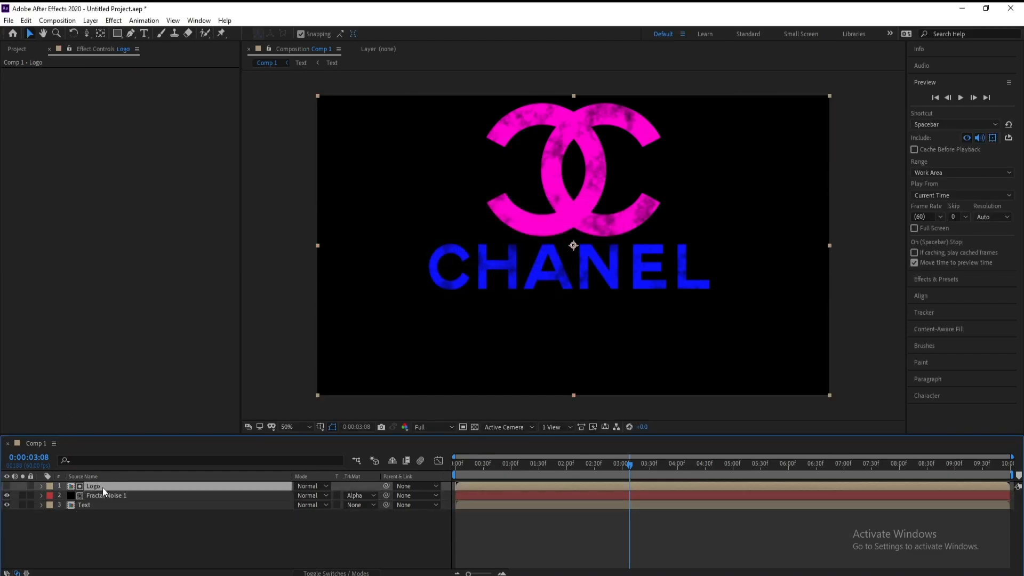
right_click(103, 488)
click(101, 497)
right_click(101, 497)
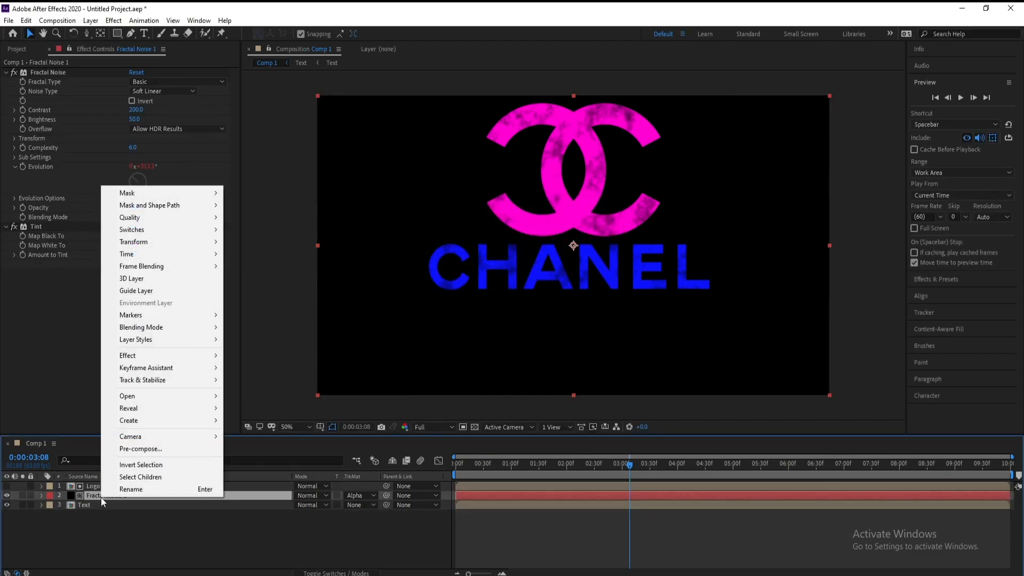
click(90, 493)
shift+click(91, 486)
right_click(91, 489)
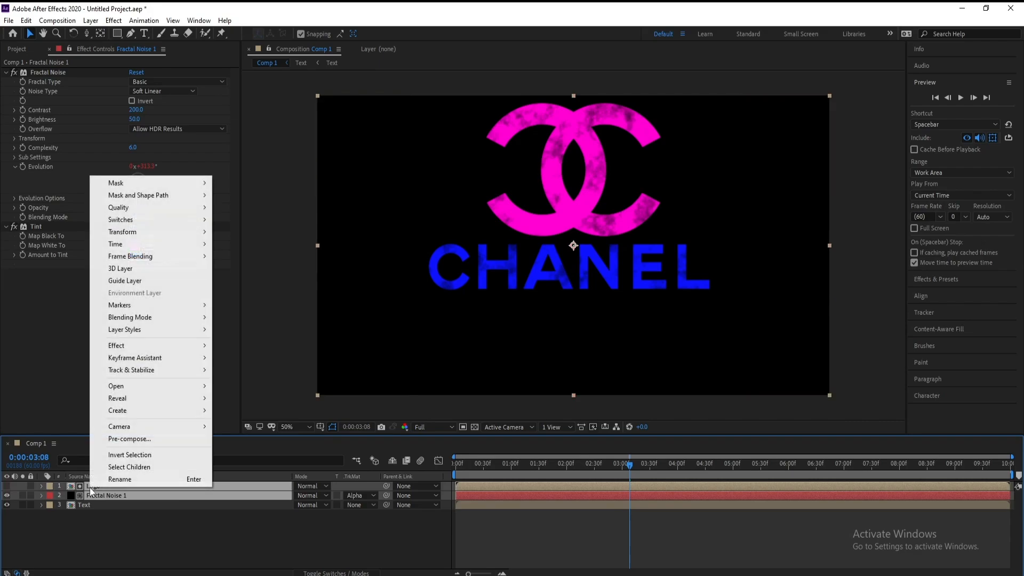
click(128, 441)
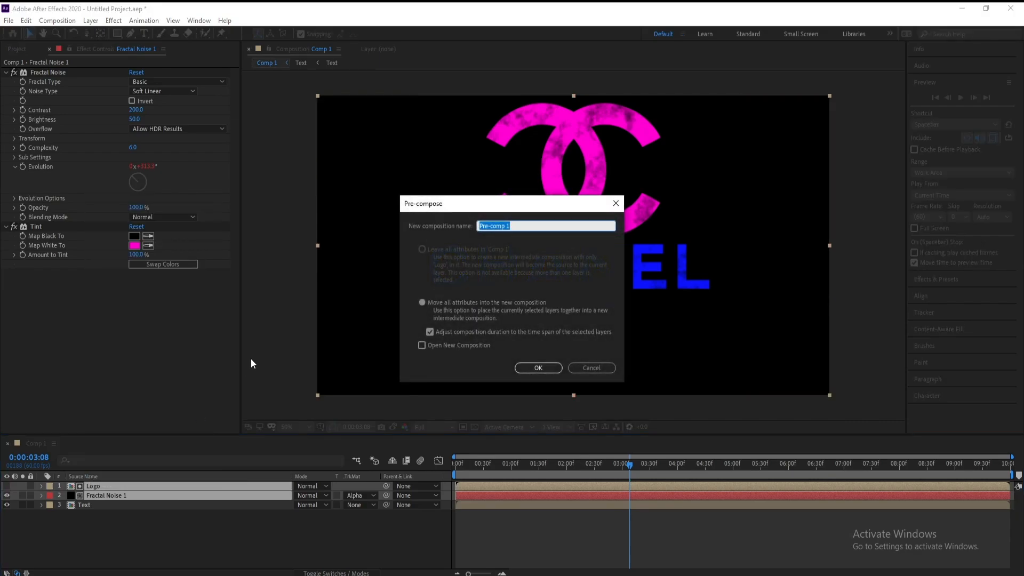
text(Logo)
key(Return)
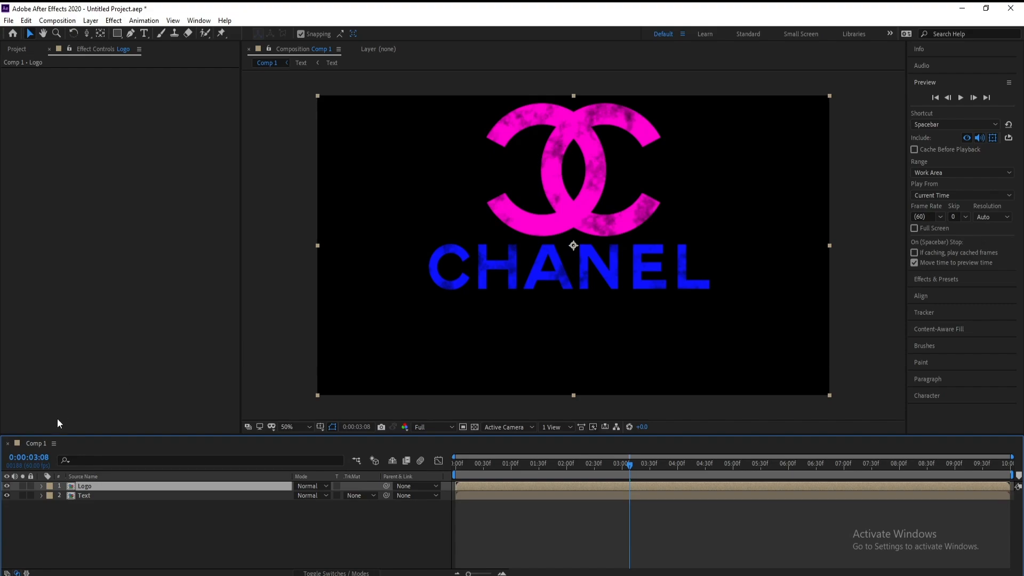
Pre-compose the Logo and Text layers together into a new composition named Logo Animation, moving all attributes
click(84, 495)
shift+click(87, 485)
right_click(86, 485)
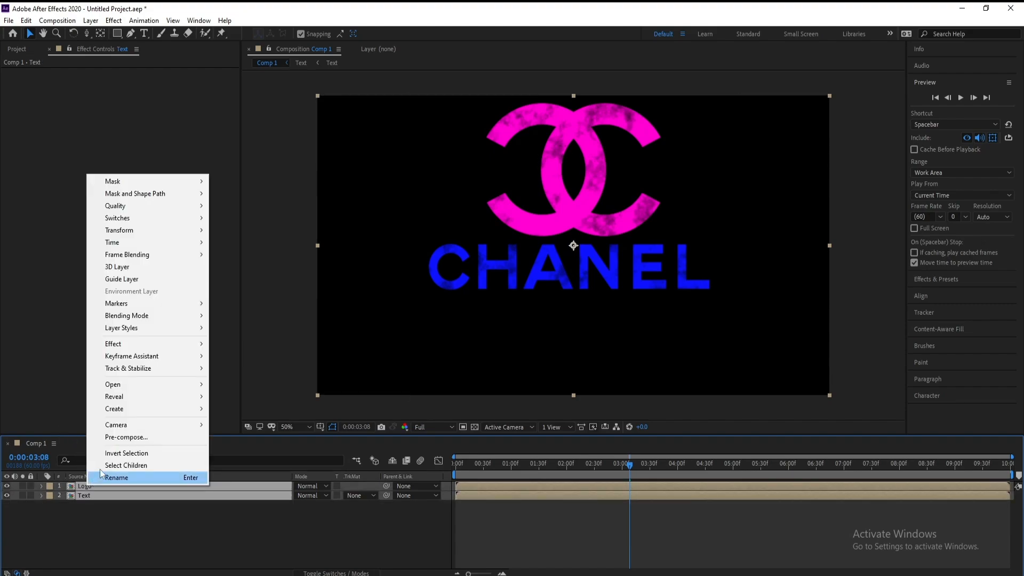
click(116, 439)
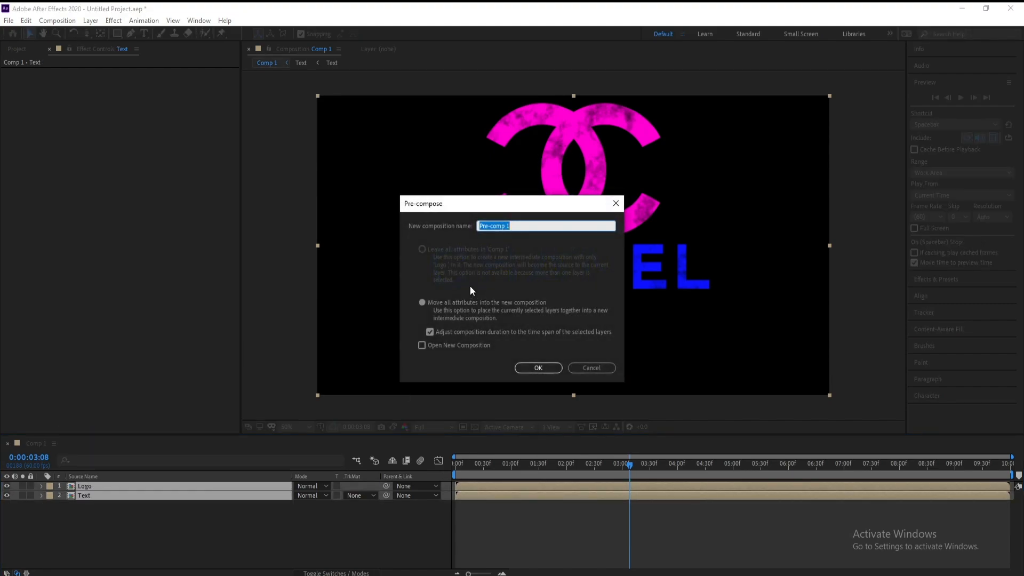
text(Logo Animation)
key(Return)
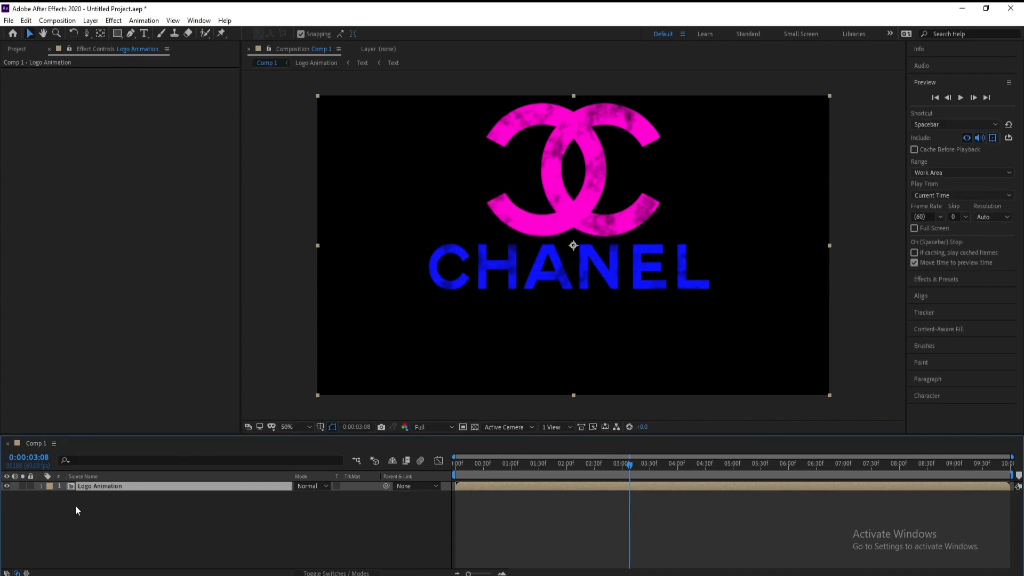
Make the Logo Animation layer 3D and duplicate it
click(333, 572)
click(354, 486)
click(83, 477)
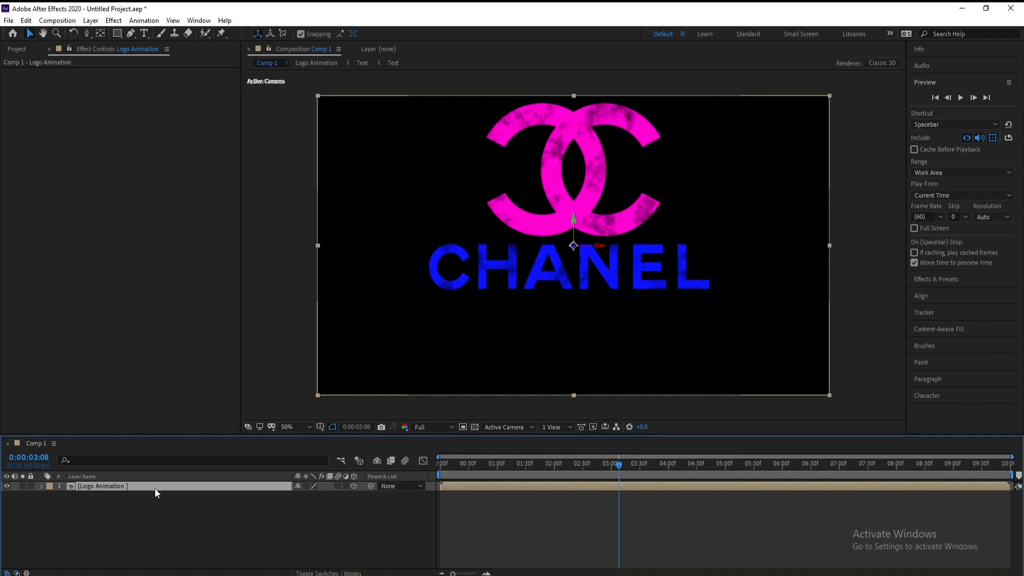
key(ctrl+d)
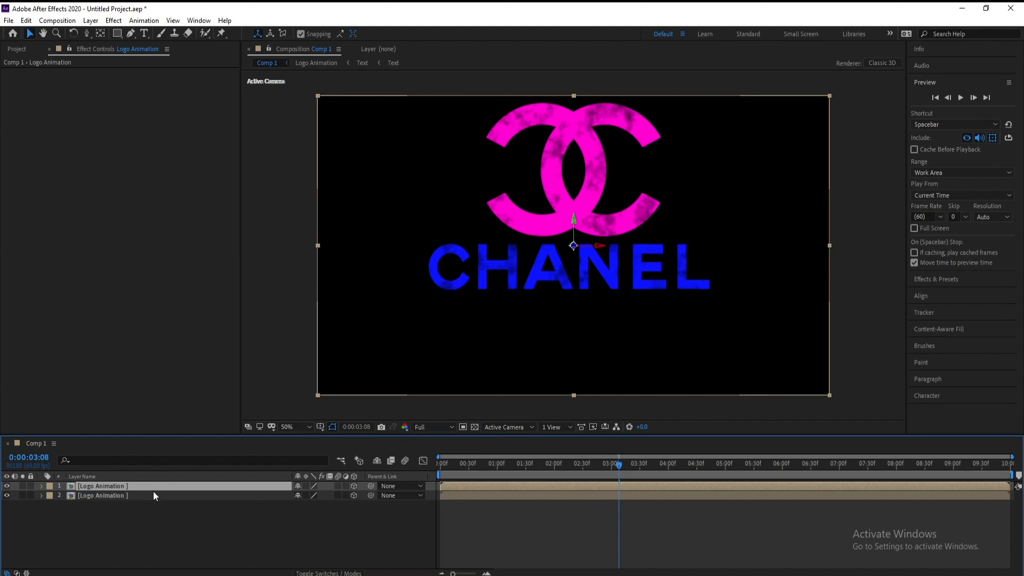
Set the X Rotation of the lower Logo Animation layer to 180° to flip it vertically
click(112, 495)
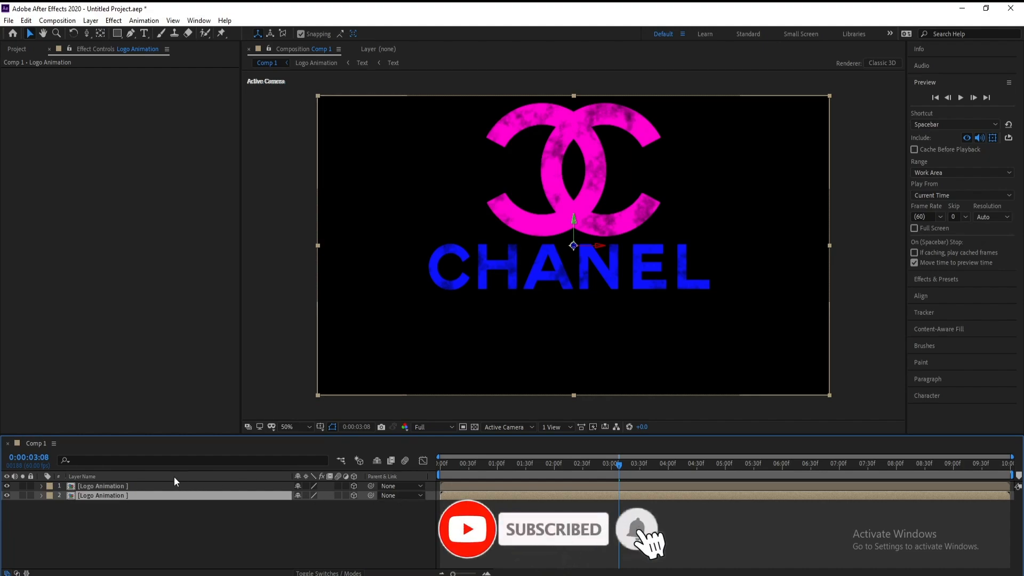
key(r)
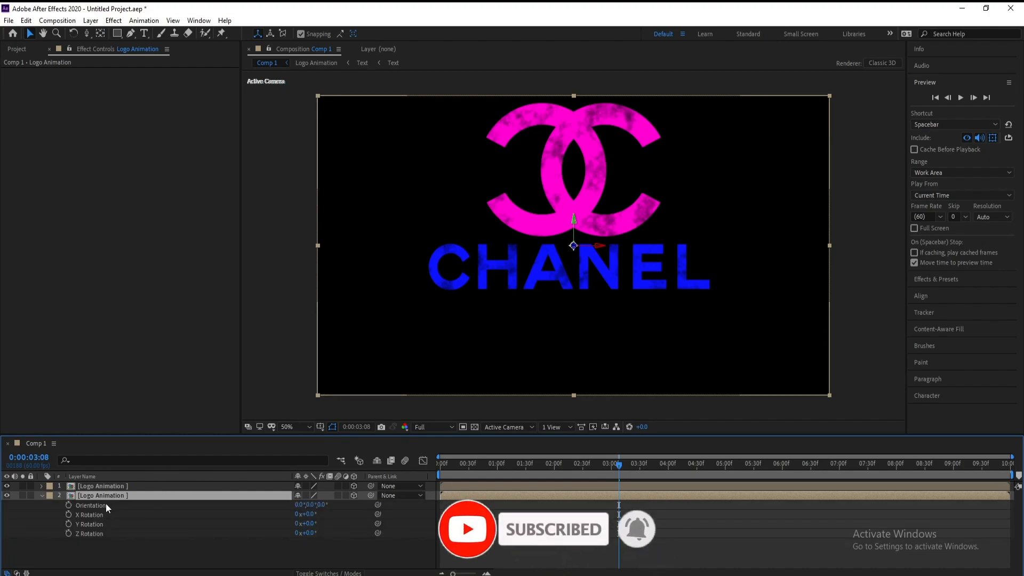
click(310, 514)
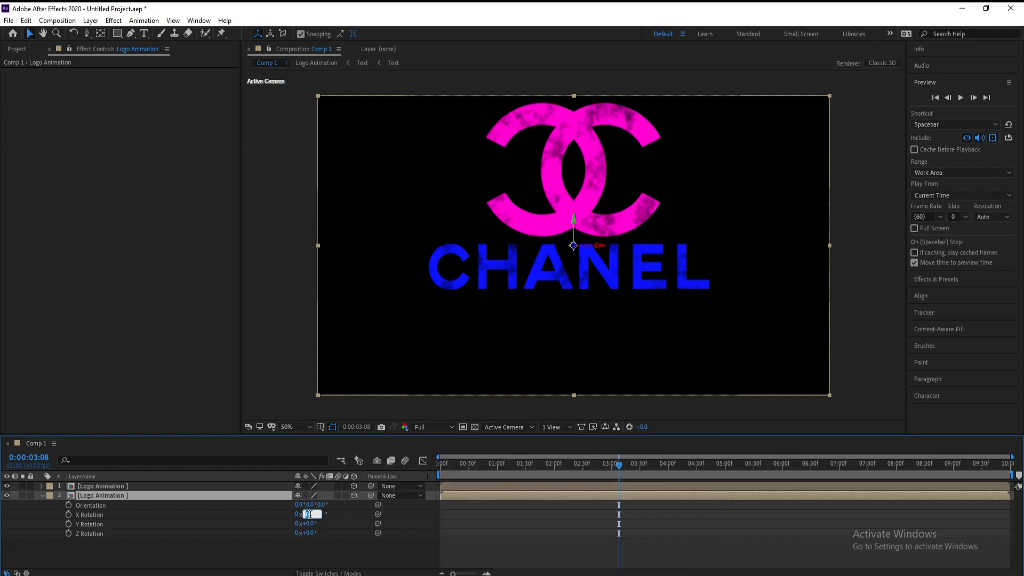
text(180)
key(Return)
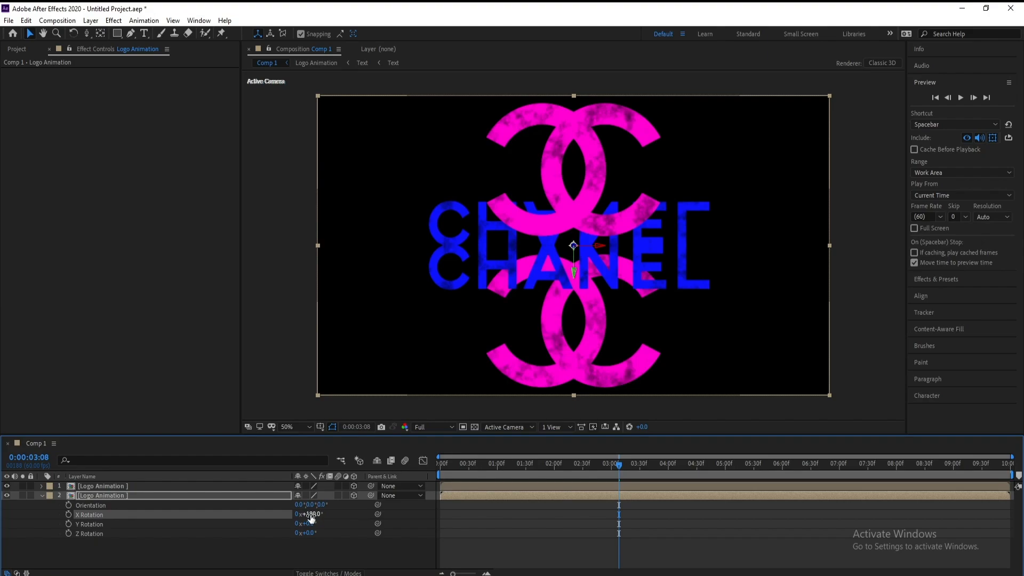
click(42, 495)
Move the flipped Logo Animation layer straight down until its mirrored text sits directly beneath the upright CHANEL text
click(80, 496)
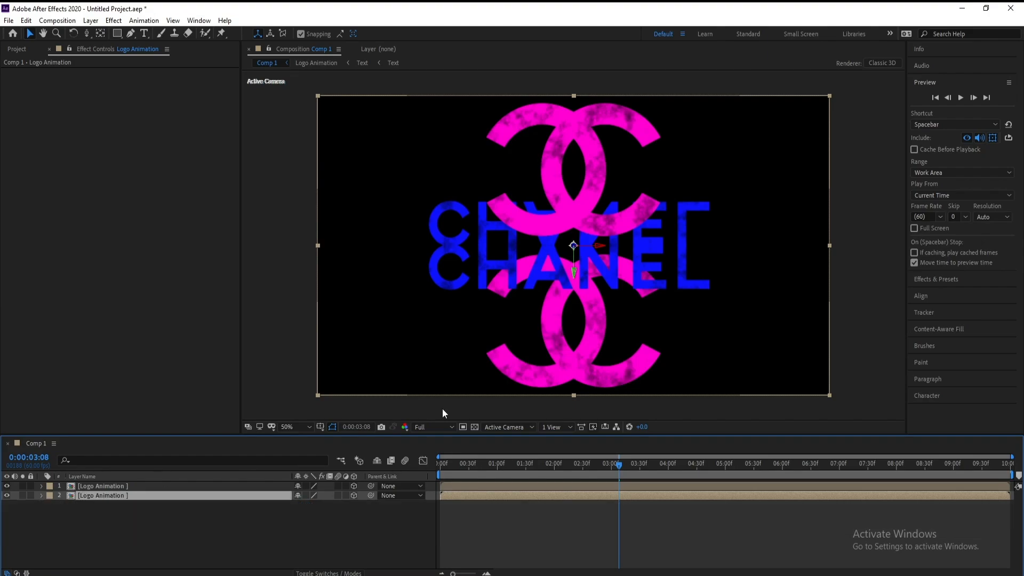
click(573, 270)
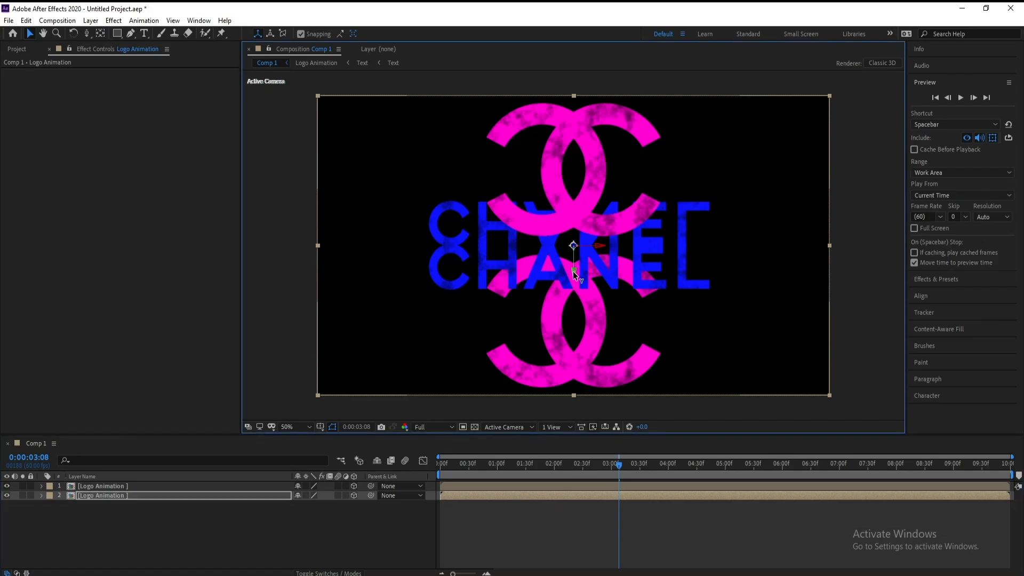
drag(573, 271, 561, 373)
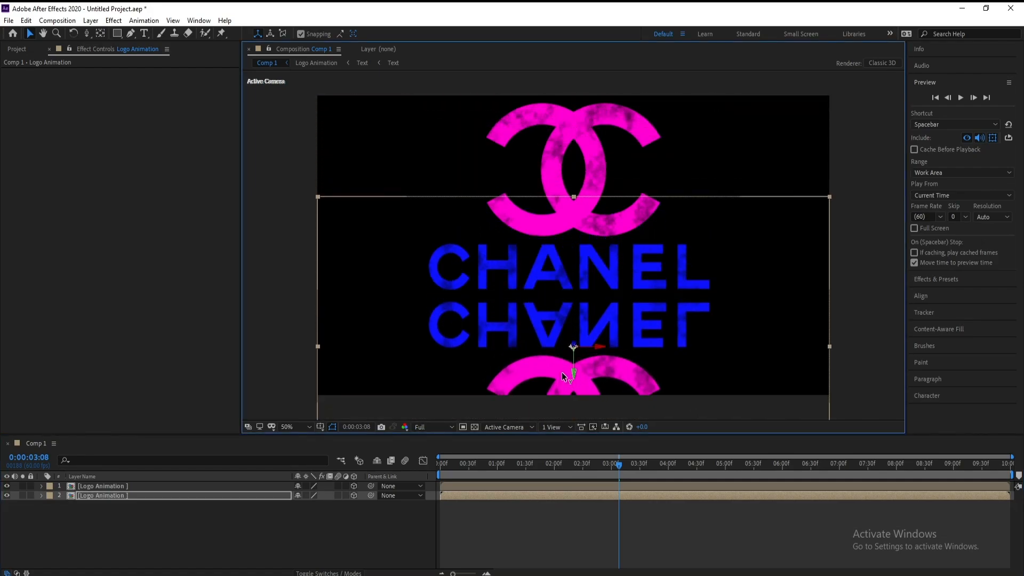
drag(562, 372, 562, 362)
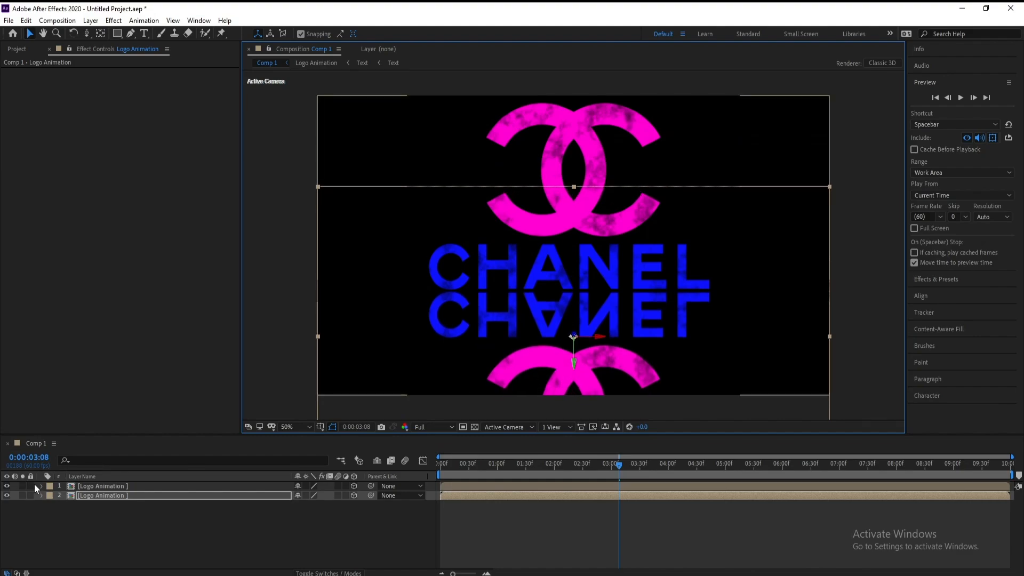
click(79, 530)
Find the Fast Box Blur effect and apply it to the lower, flipped Logo Animation layer
click(89, 487)
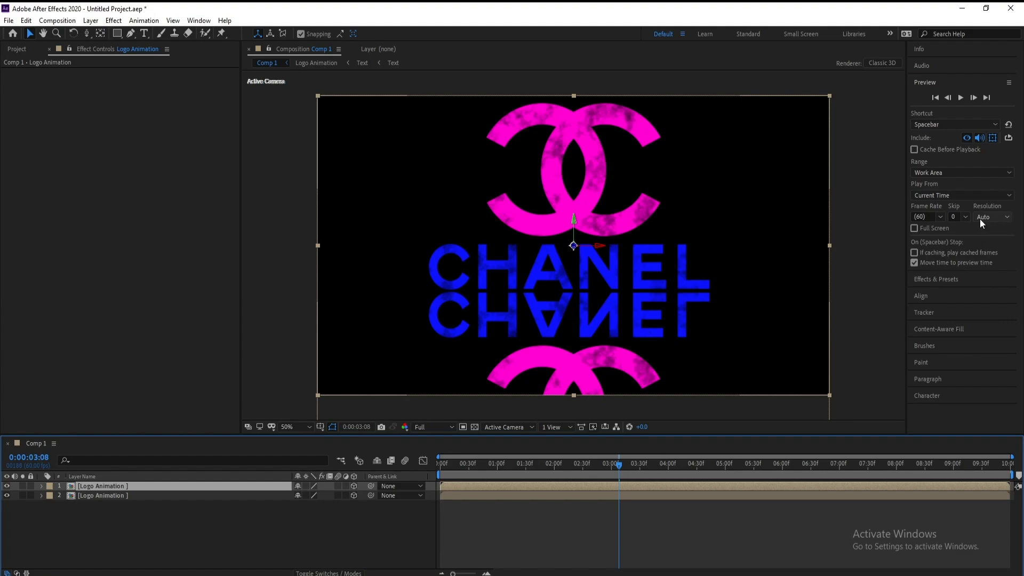
click(945, 281)
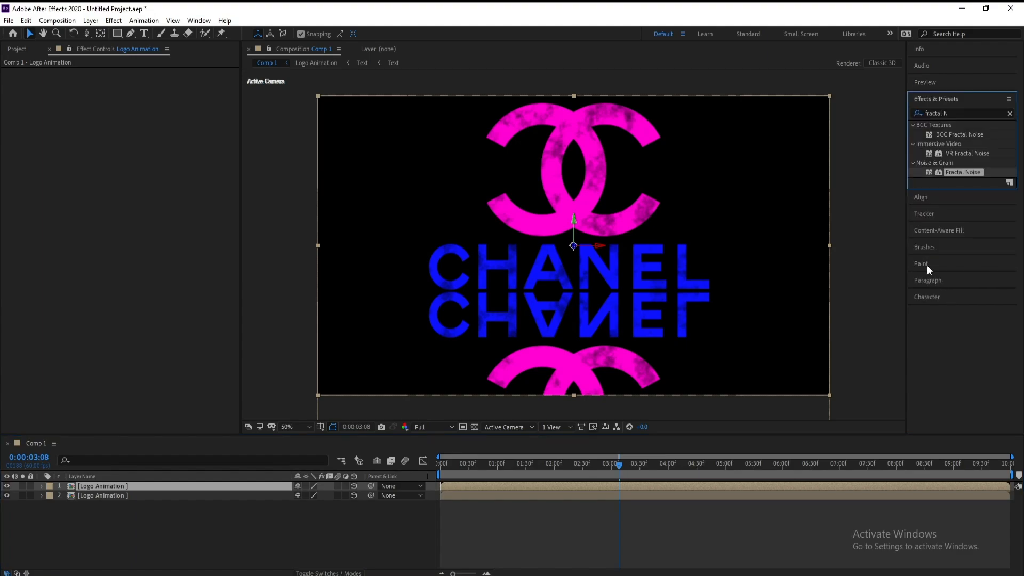
click(964, 113)
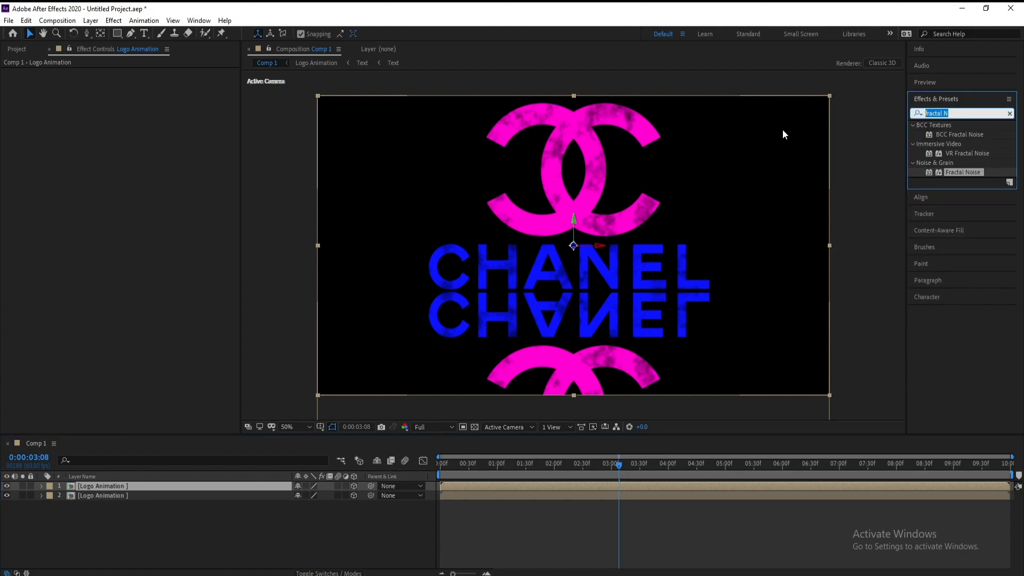
text(fast)
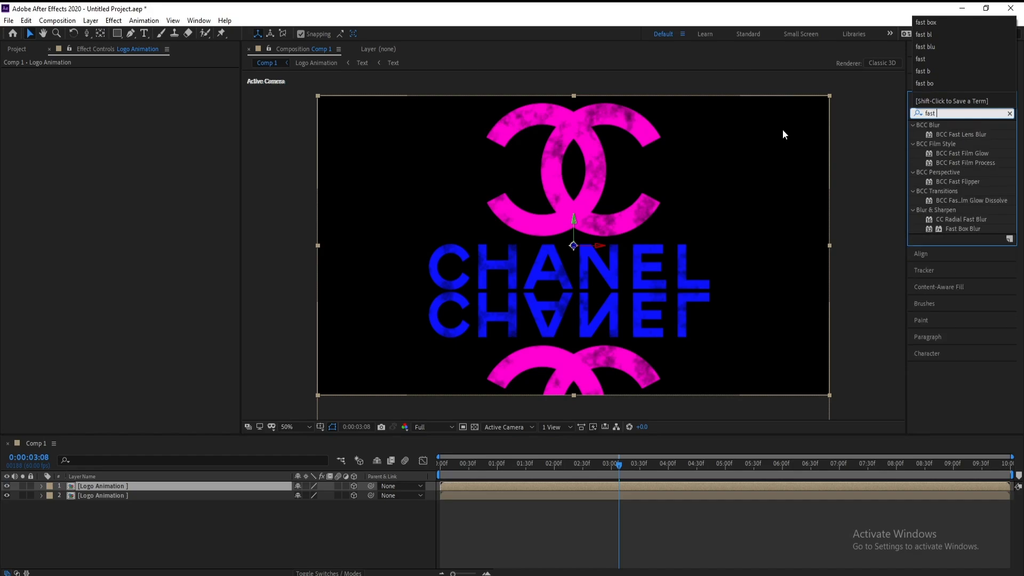
text( bo)
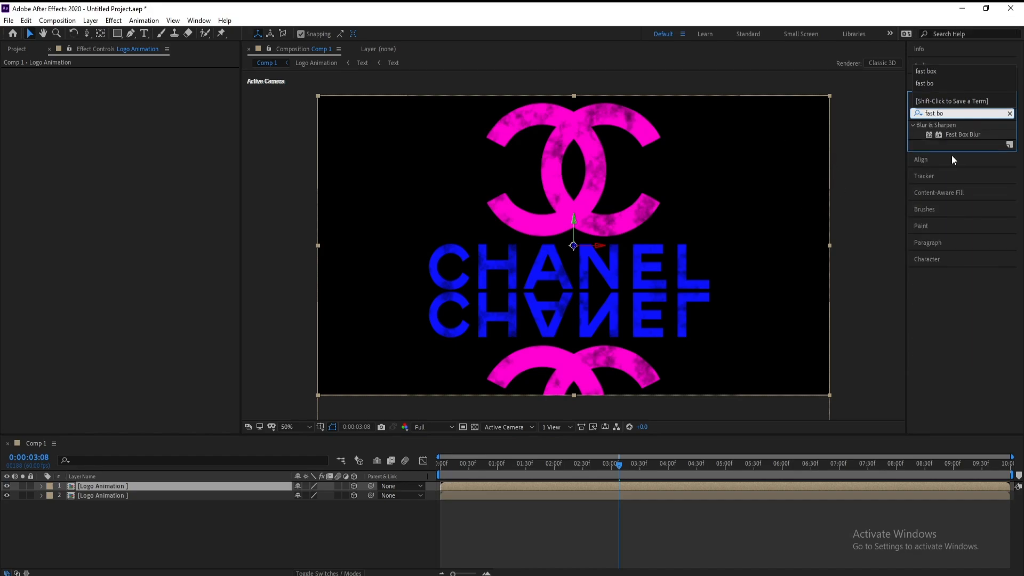
drag(962, 134, 114, 497)
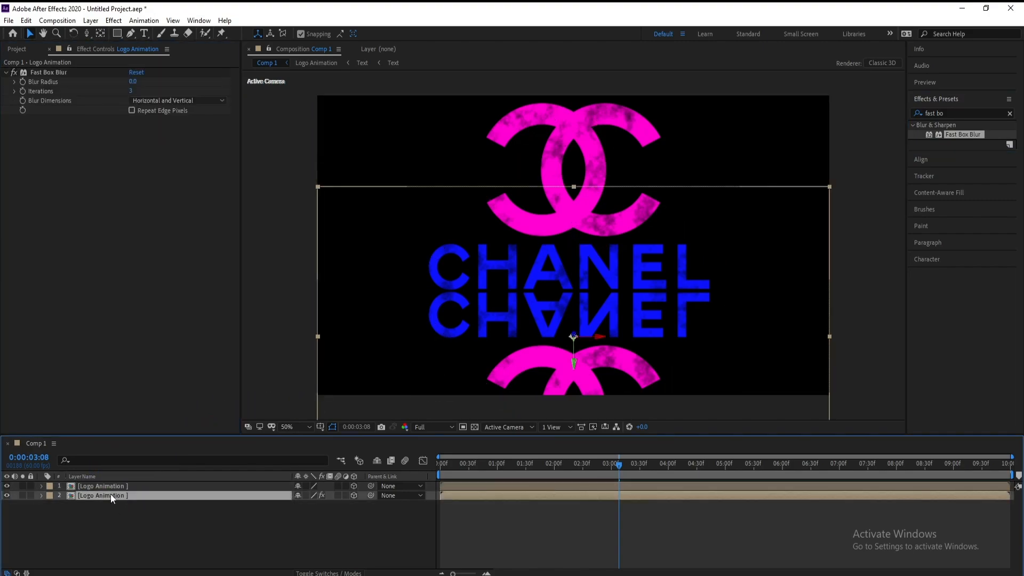
Try Blur Radius values of 300 and 200 in the flipped layer's Fast Box Blur
click(133, 82)
text(30)
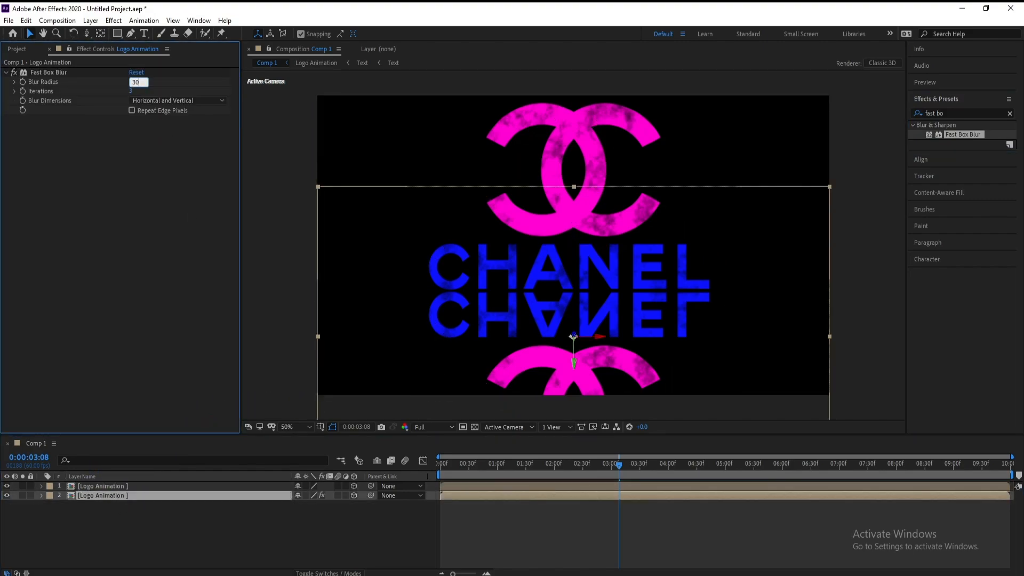
text(0)
key(Return)
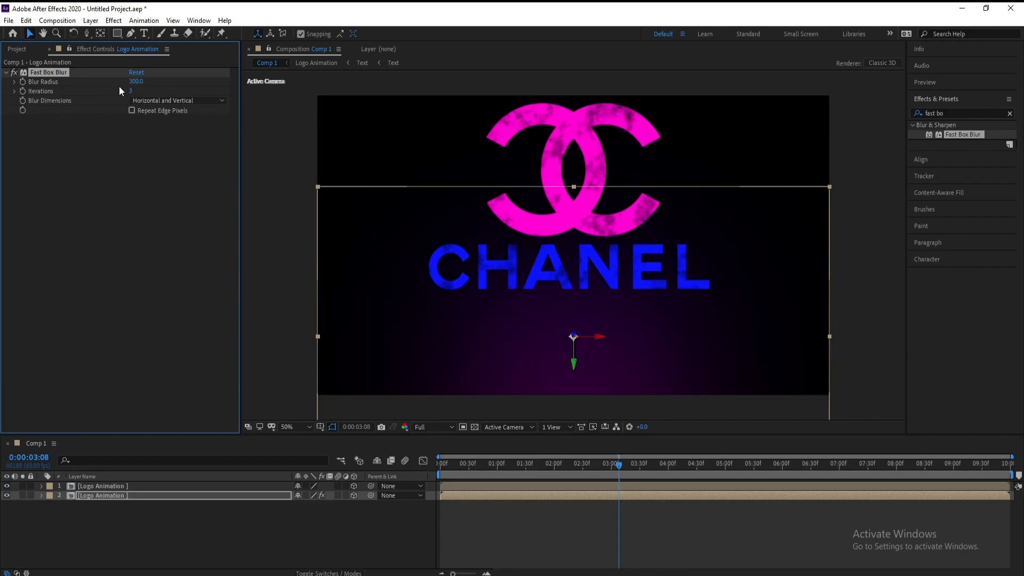
click(132, 83)
text(200)
key(Return)
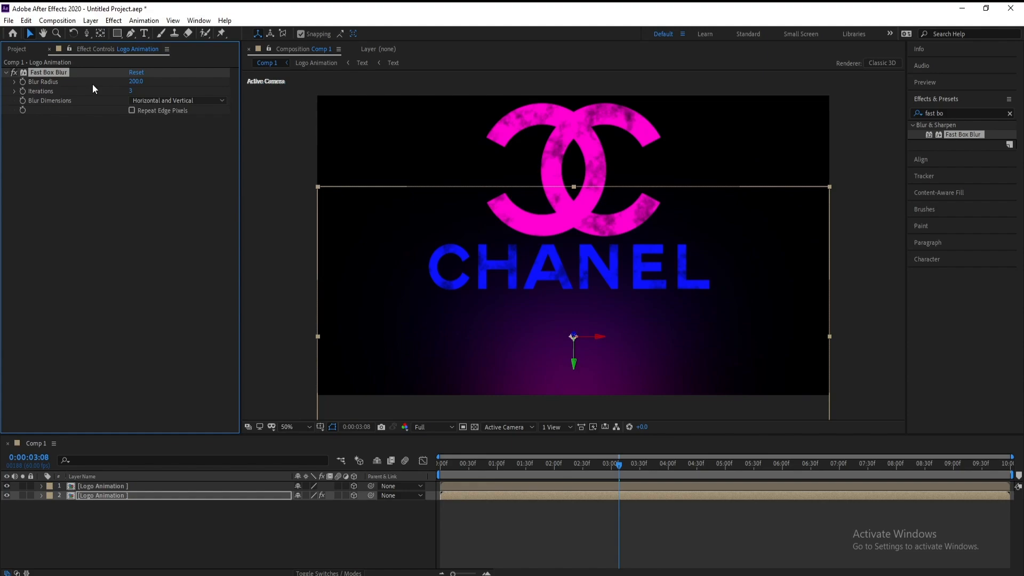
Set the Fast Box Blur dimensions to Horizontal and the Blur Radius to 143, and check the reflection at an earlier frame
click(151, 100)
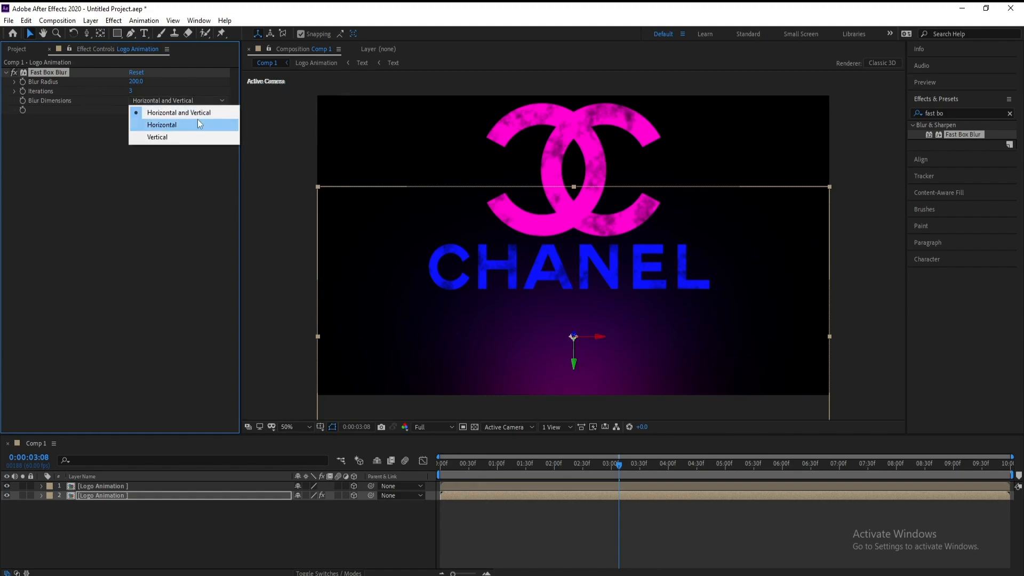
click(174, 123)
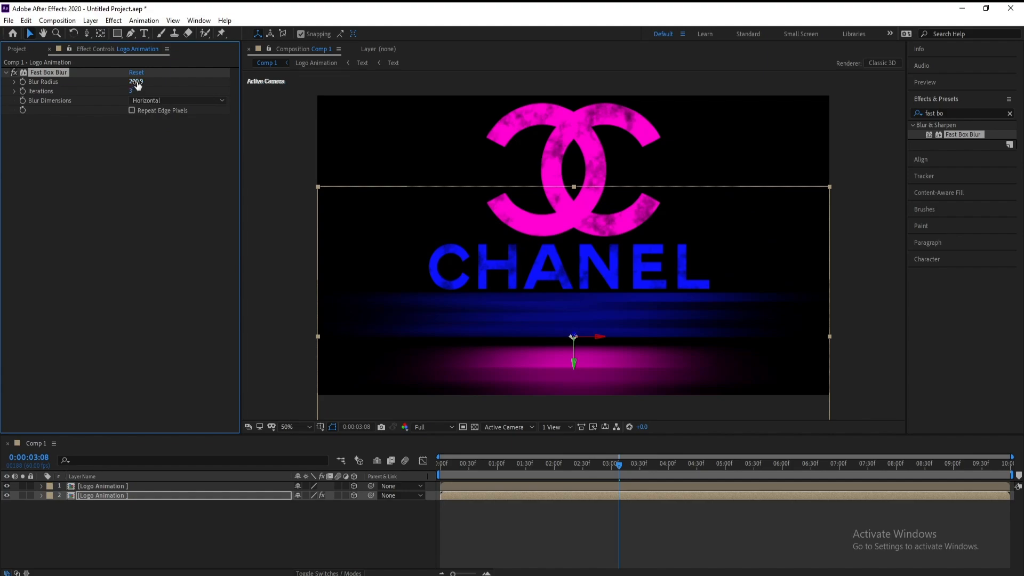
mouse_move(136, 82)
mouse_down()
mouse_move(32, 95)
mouse_move(100, 97)
mouse_up()
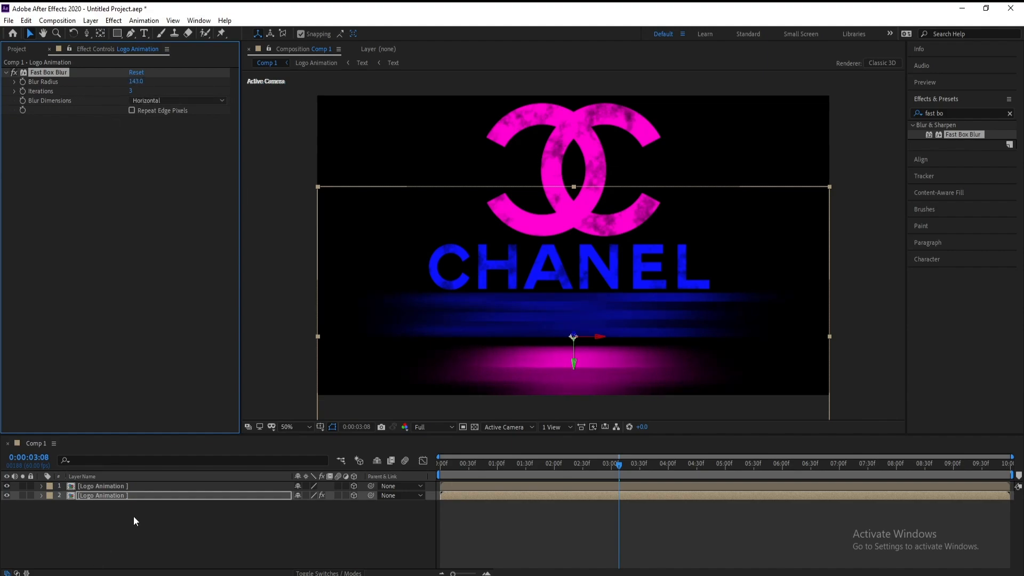
click(121, 549)
drag(632, 460, 506, 466)
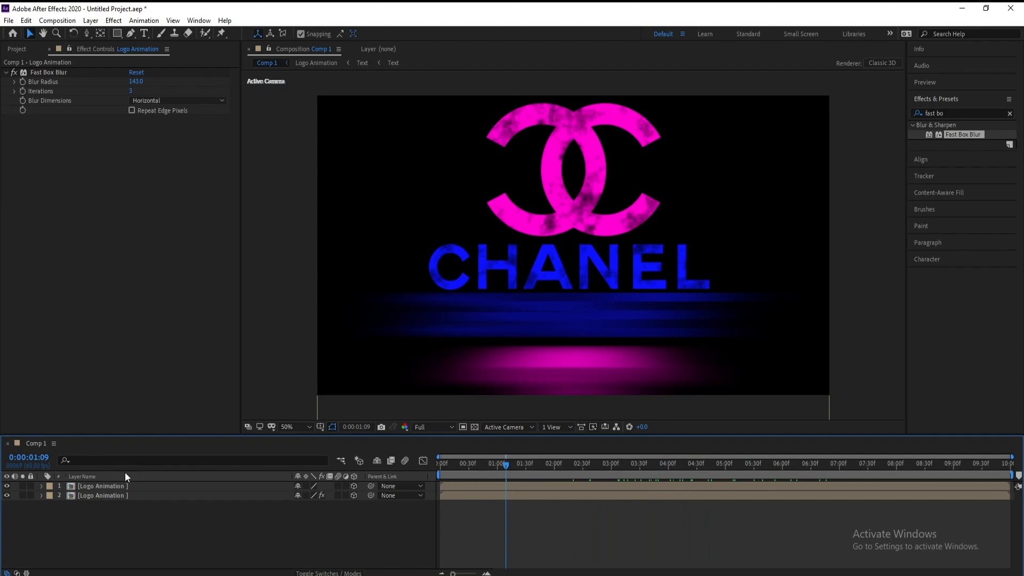
Add a new adjustment layer above both Logo Animation layers
click(116, 486)
click(91, 20)
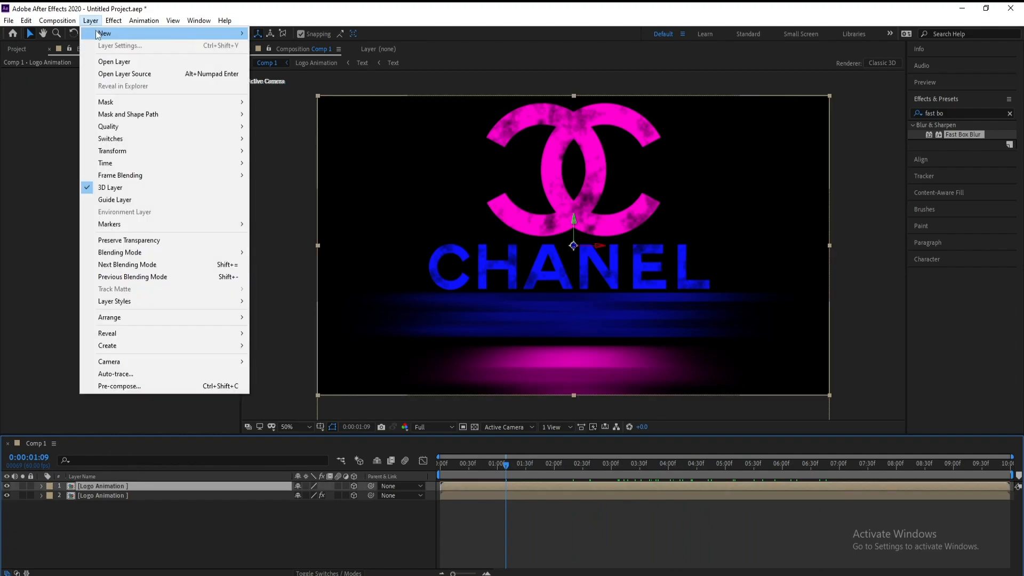
mouse_move(160, 33)
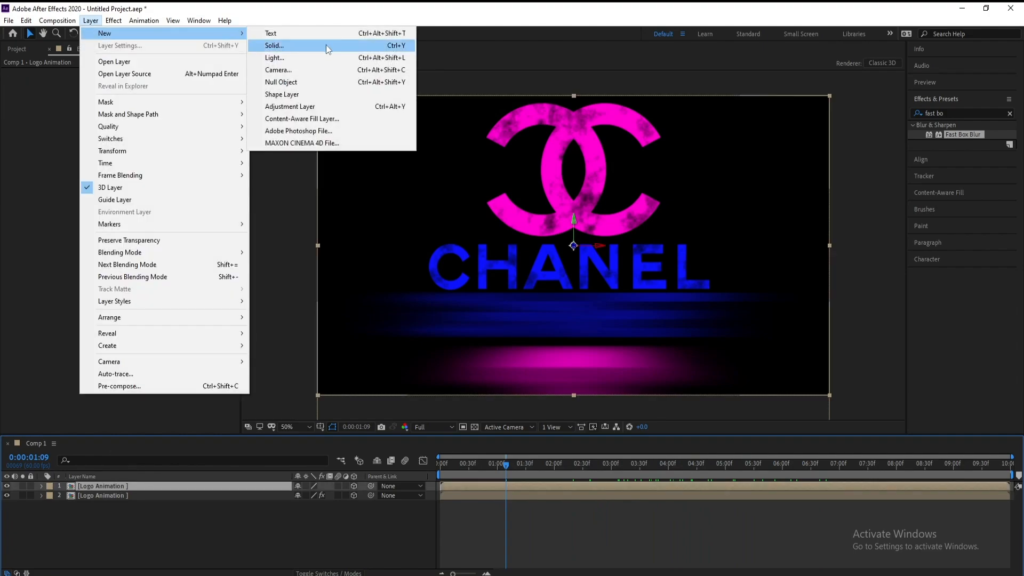
click(320, 106)
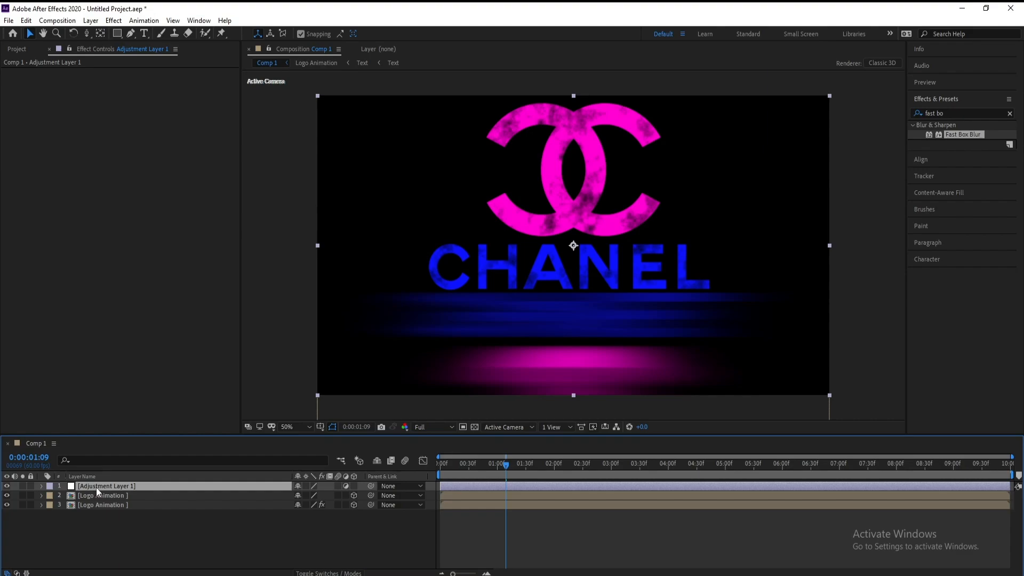
click(120, 536)
Import Floor.jpg and place it as the topmost layer of Comp 1
click(9, 20)
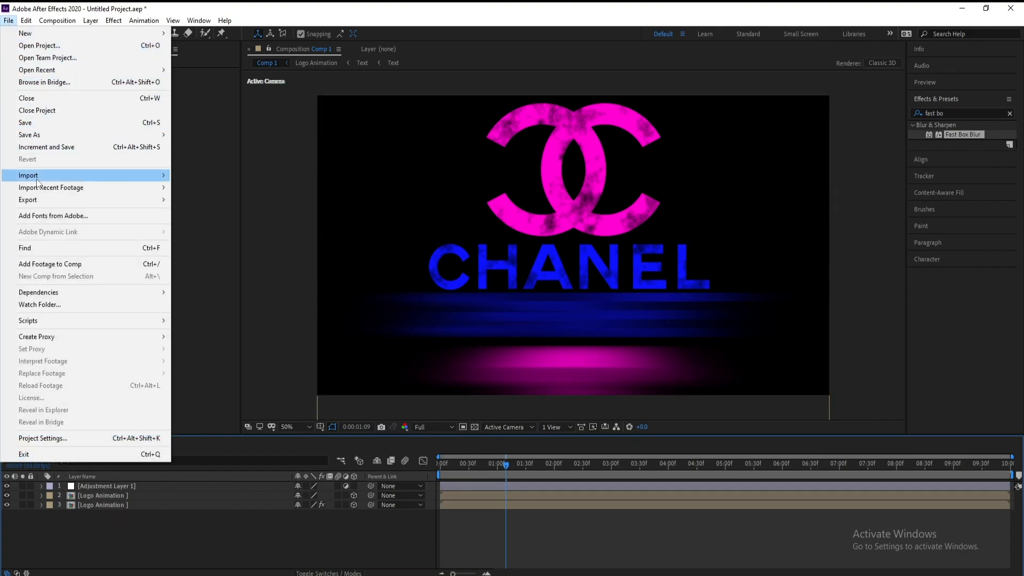
click(181, 175)
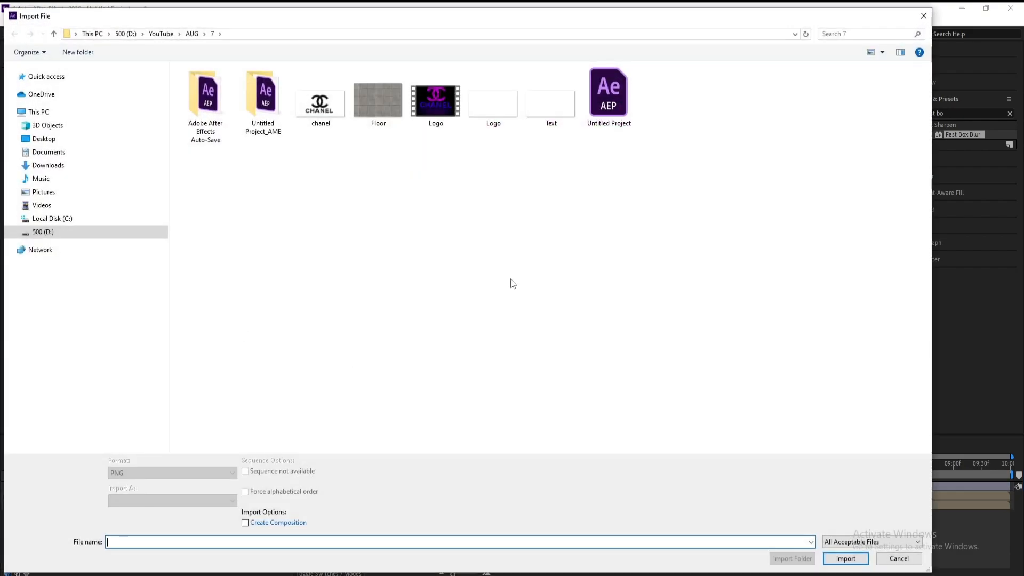
double_click(371, 99)
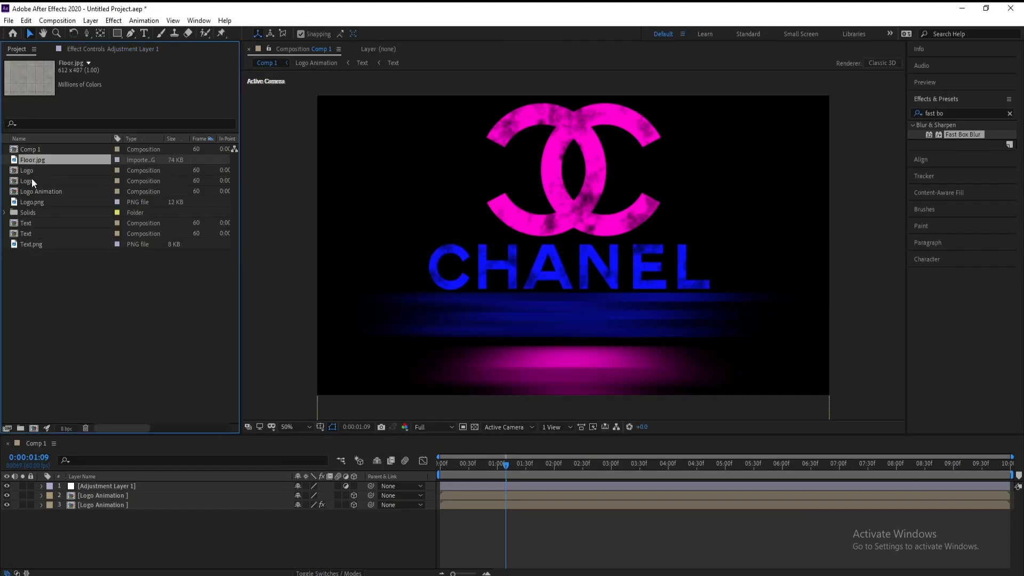
drag(31, 161, 98, 485)
Scale the Floor.jpg layer to 495% and make it a 3D layer
key(s)
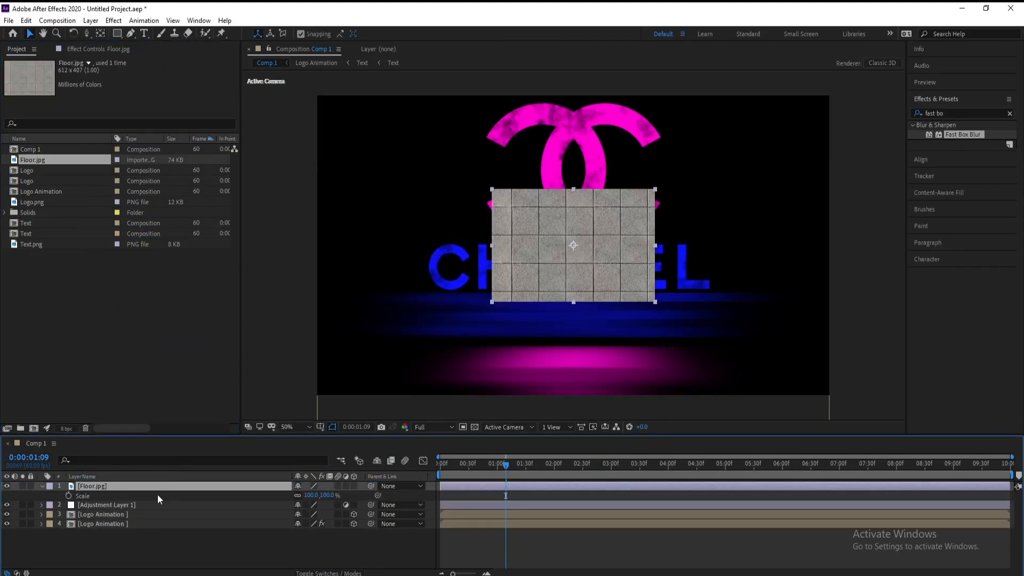
drag(331, 496, 534, 511)
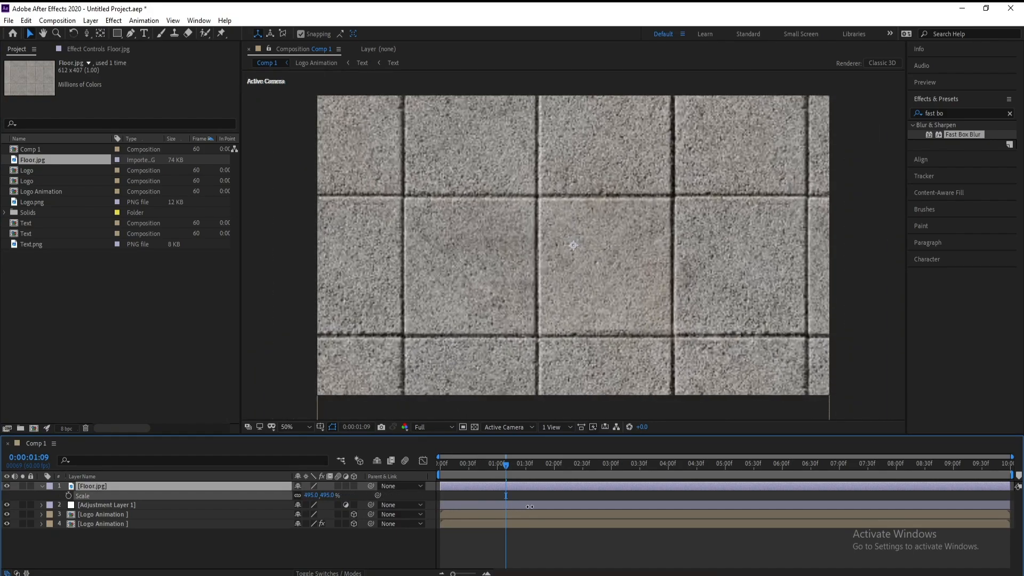
click(354, 485)
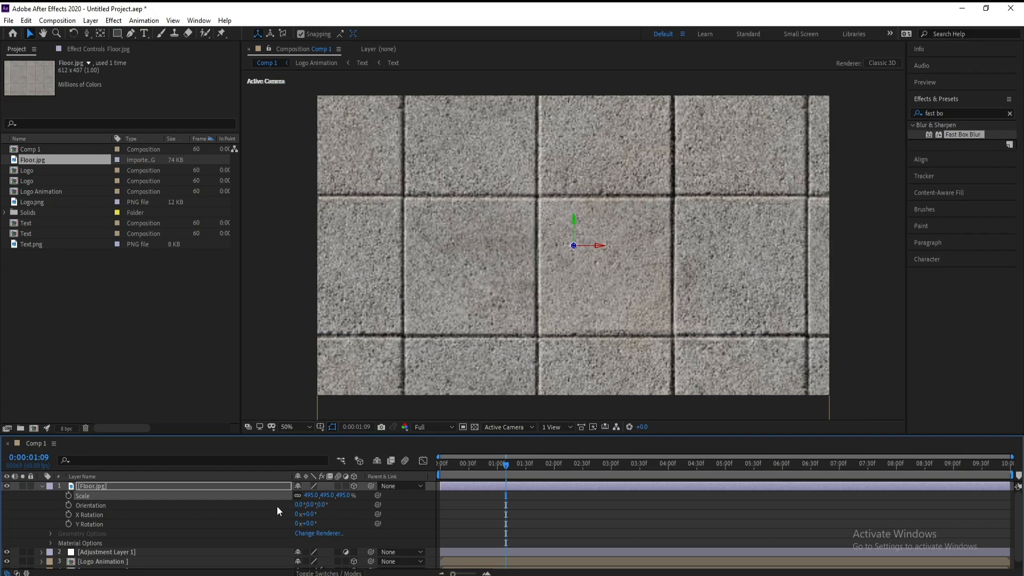
Set the Floor.jpg layer's X Rotation to 90° and lower the plane beneath the CHANEL text
click(151, 487)
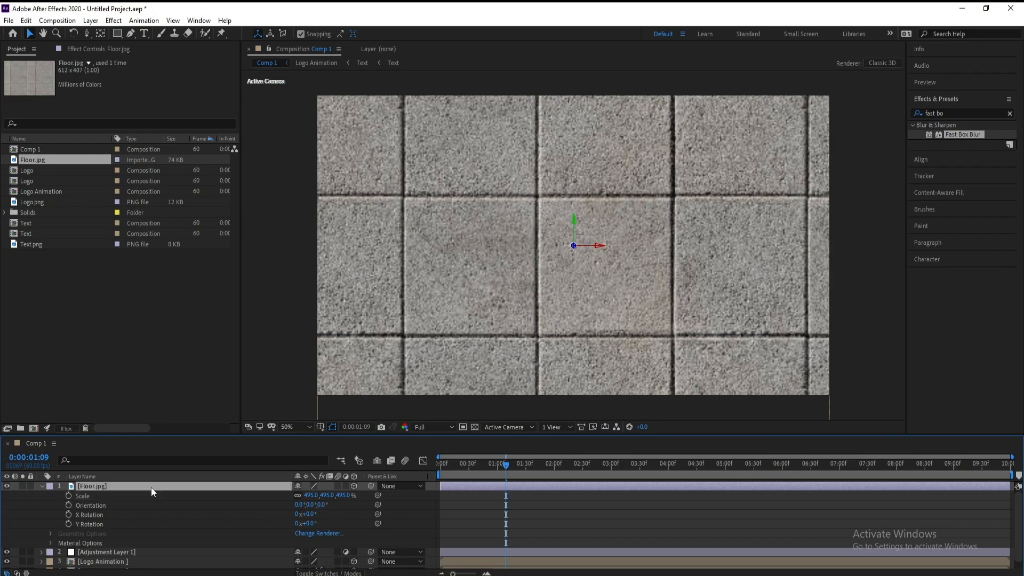
key(r)
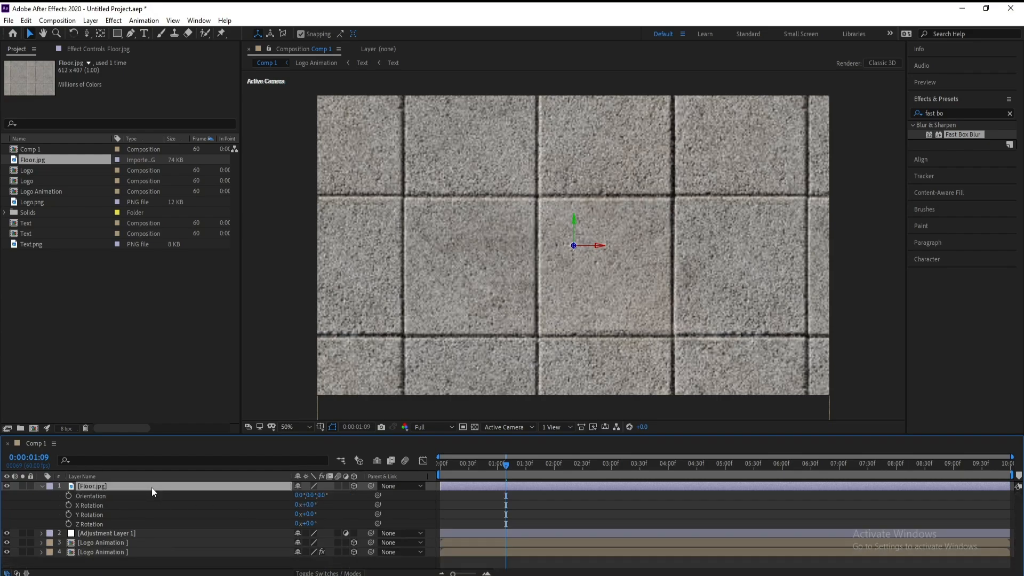
click(312, 504)
text(90)
key(Return)
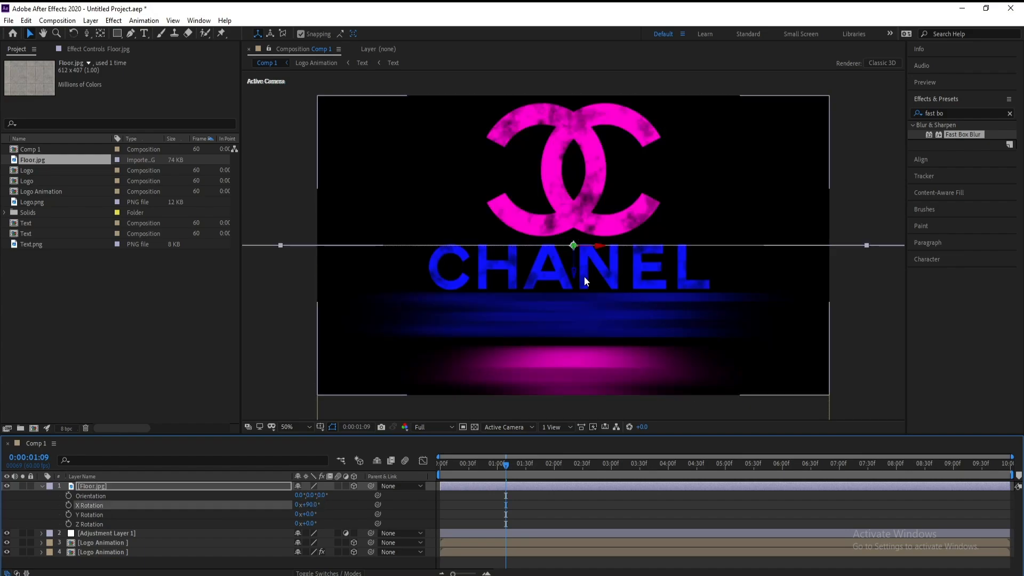
drag(575, 272, 585, 358)
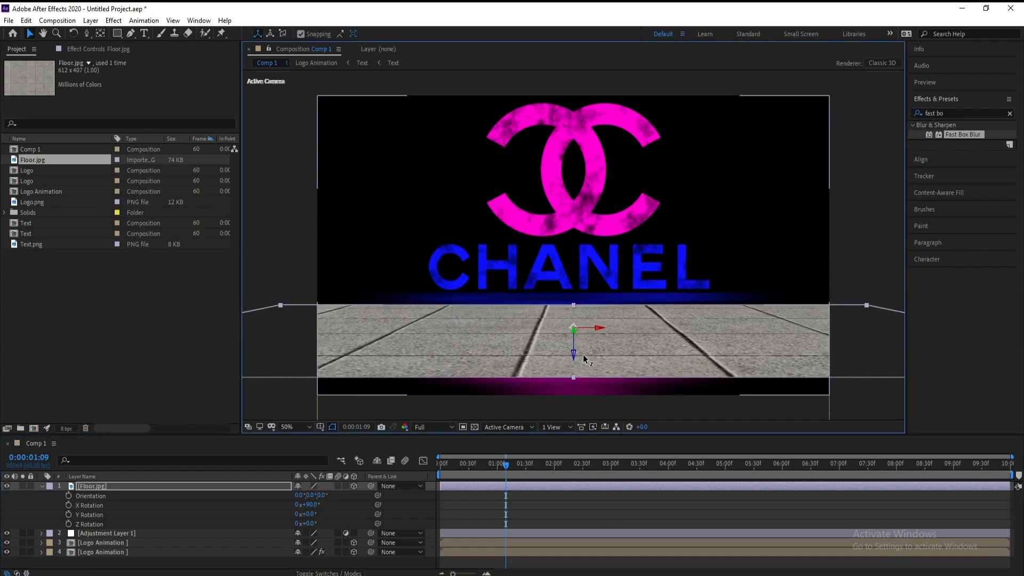
Collapse the Floor.jpg properties and move Adjustment Layer 1 between the two Logo Animation layers
click(42, 486)
click(91, 498)
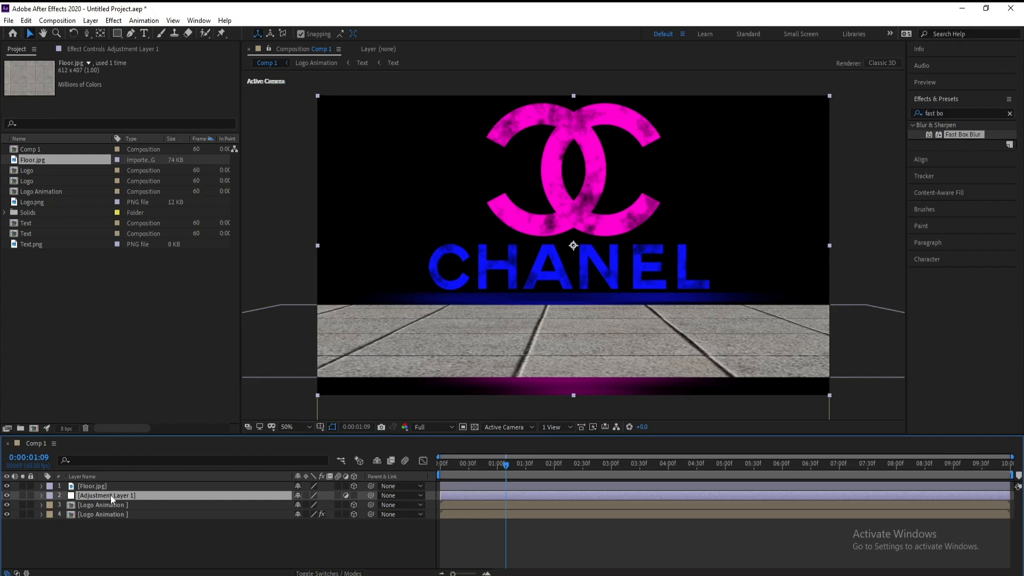
drag(110, 495, 110, 510)
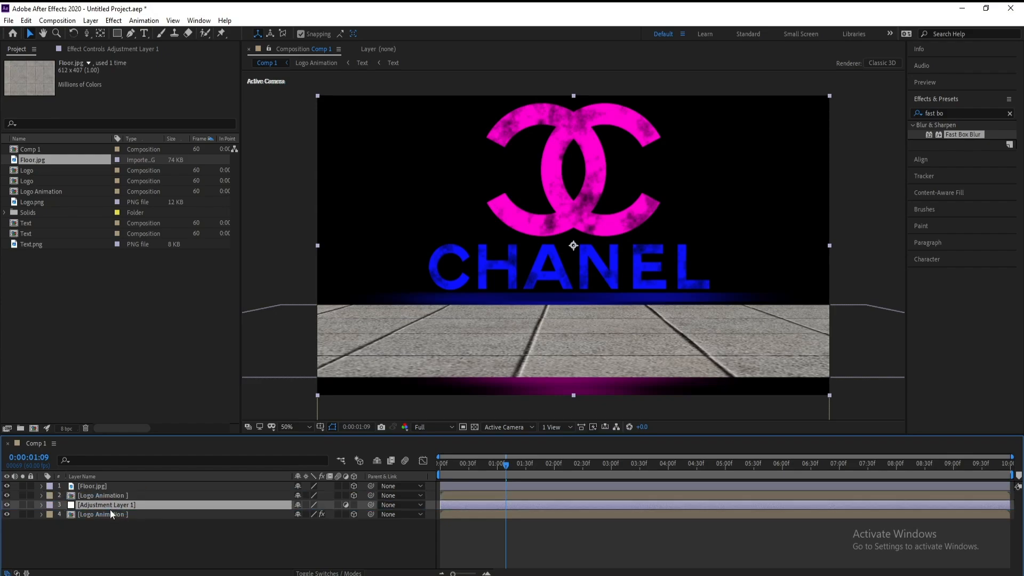
Lower the Floor.jpg plane further so it covers the lower edge of the composition frame
click(91, 486)
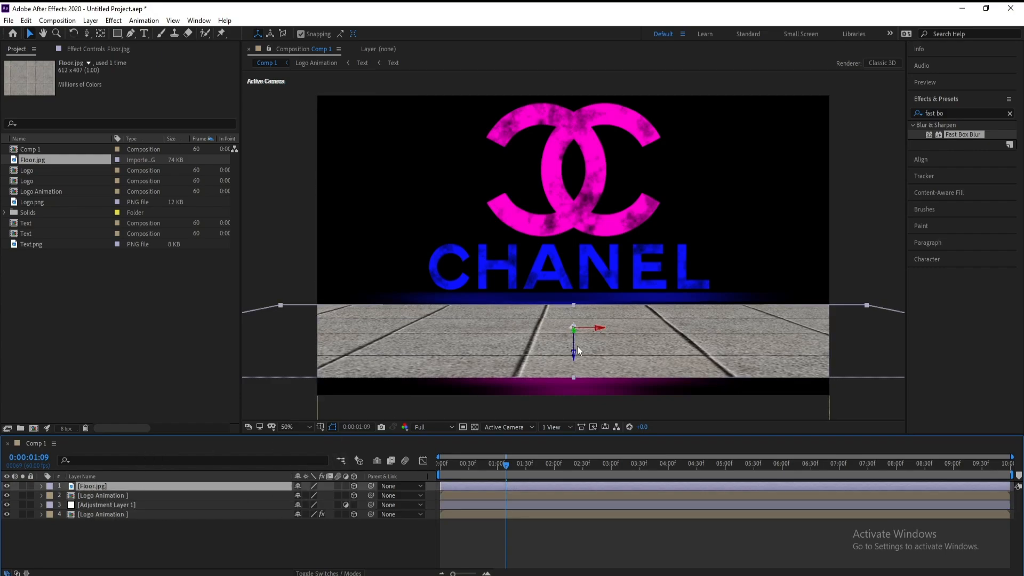
drag(573, 358, 574, 373)
click(115, 488)
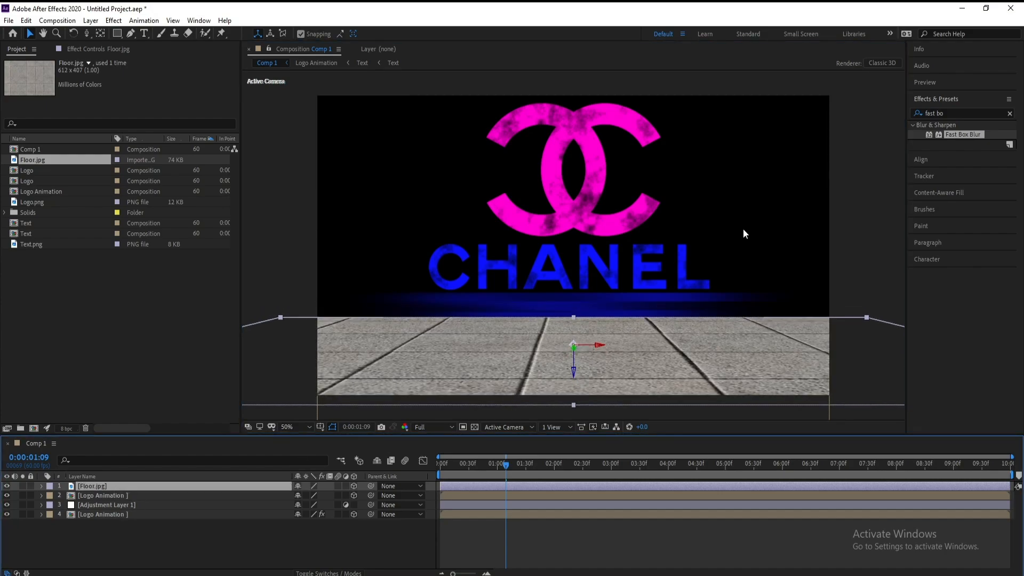
Find the Motion Tile effect and apply it to the Floor.jpg layer
drag(955, 114, 788, 126)
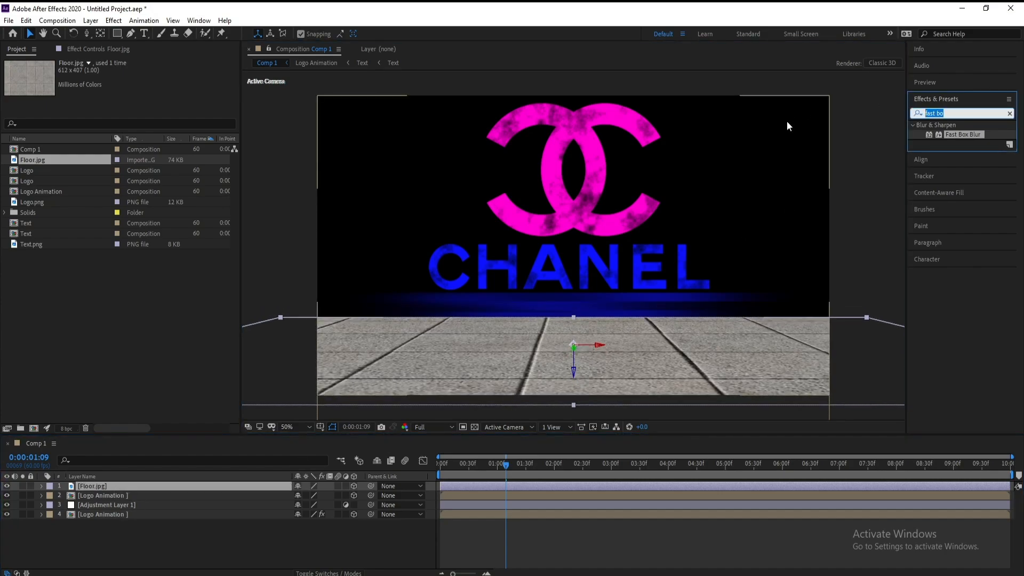
text(moti)
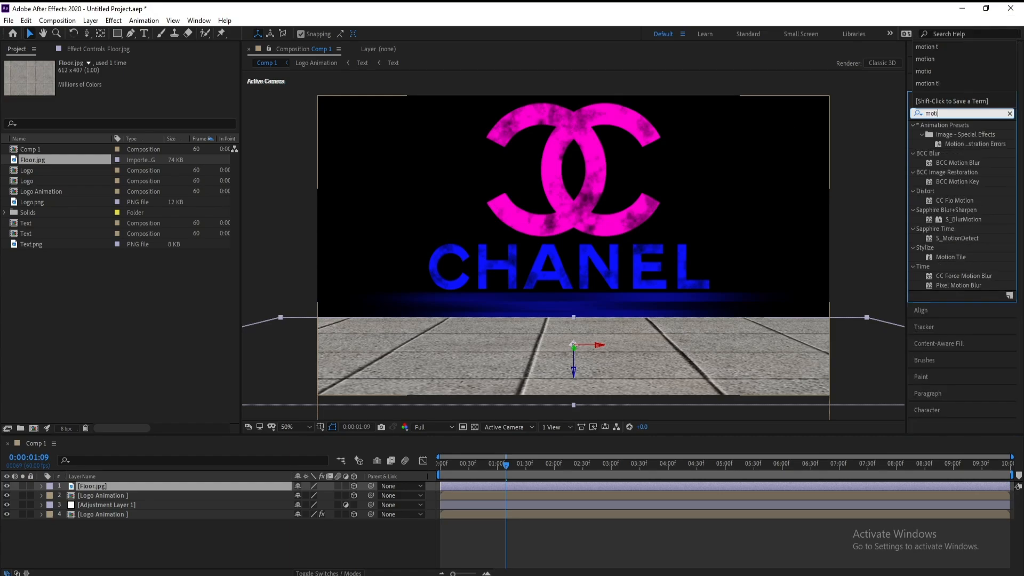
text(on t)
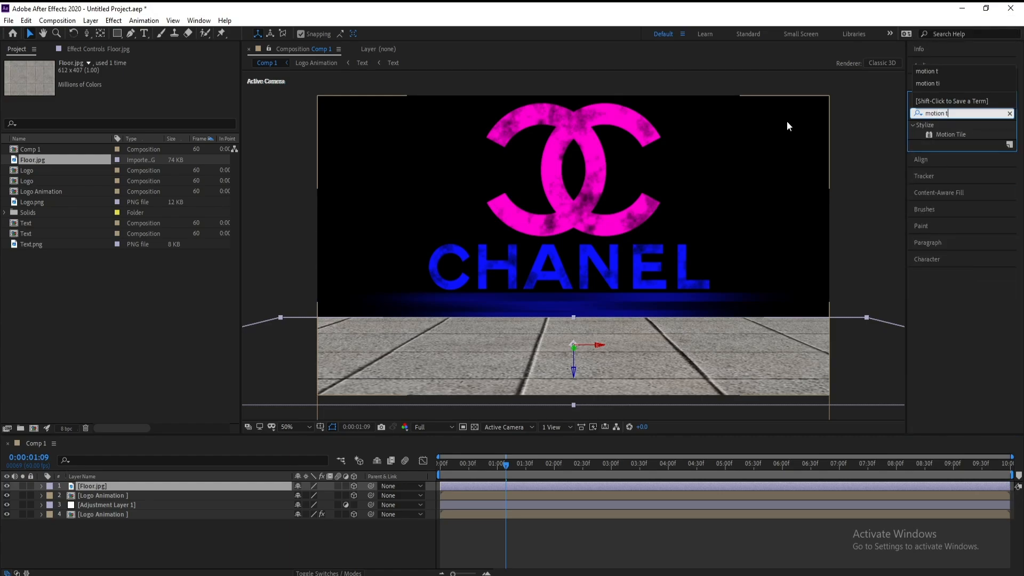
drag(939, 135, 84, 487)
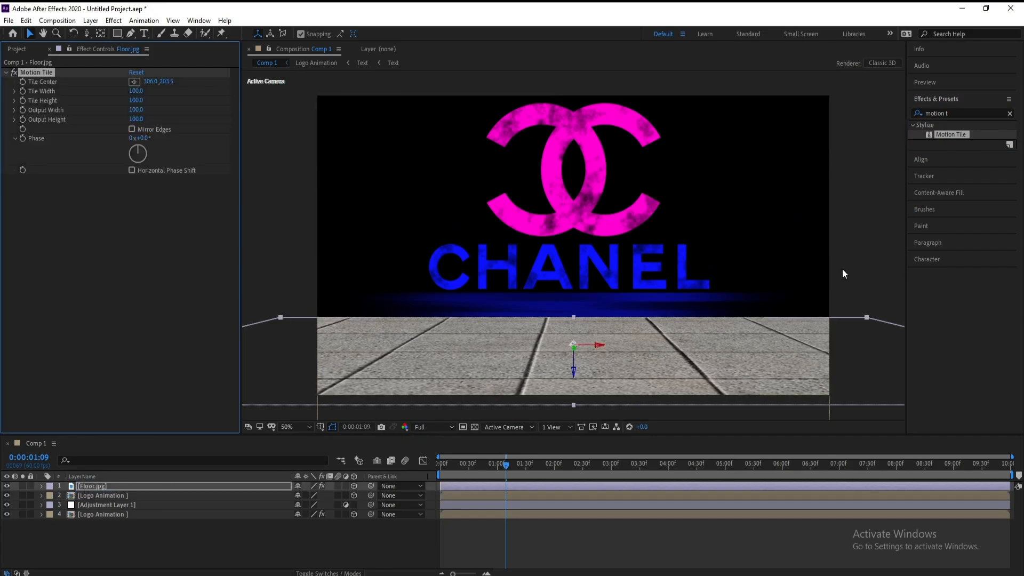
Set Motion Tile's Output Width and Output Height to 300, and lower the floor slightly to just under the text
click(137, 110)
text(300)
click(135, 119)
text(300)
key(Return)
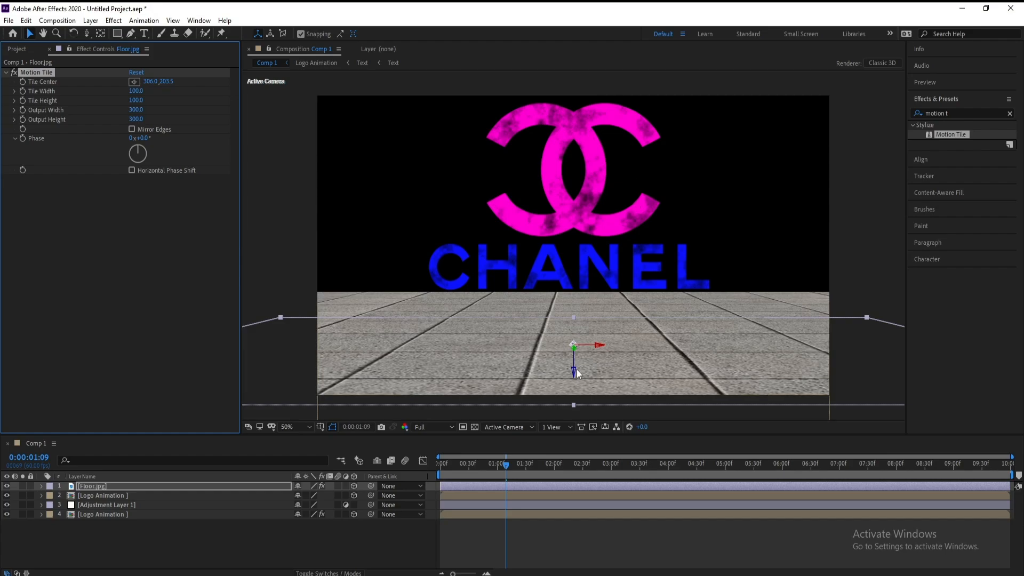
drag(574, 378, 573, 381)
click(91, 489)
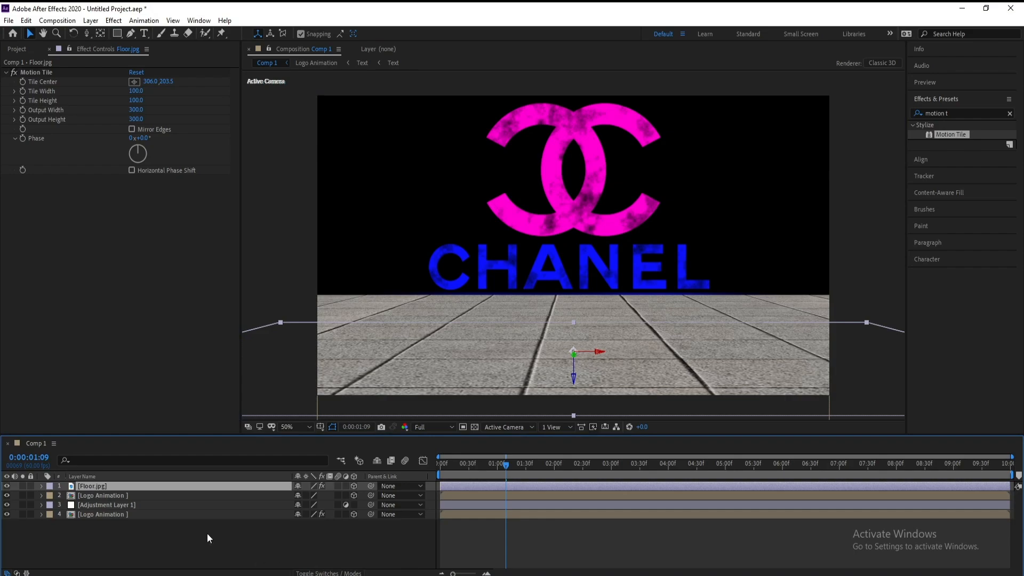
Pre-compose the Floor.jpg layer as "Floor.", moving all attributes into the new composition
right_click(87, 485)
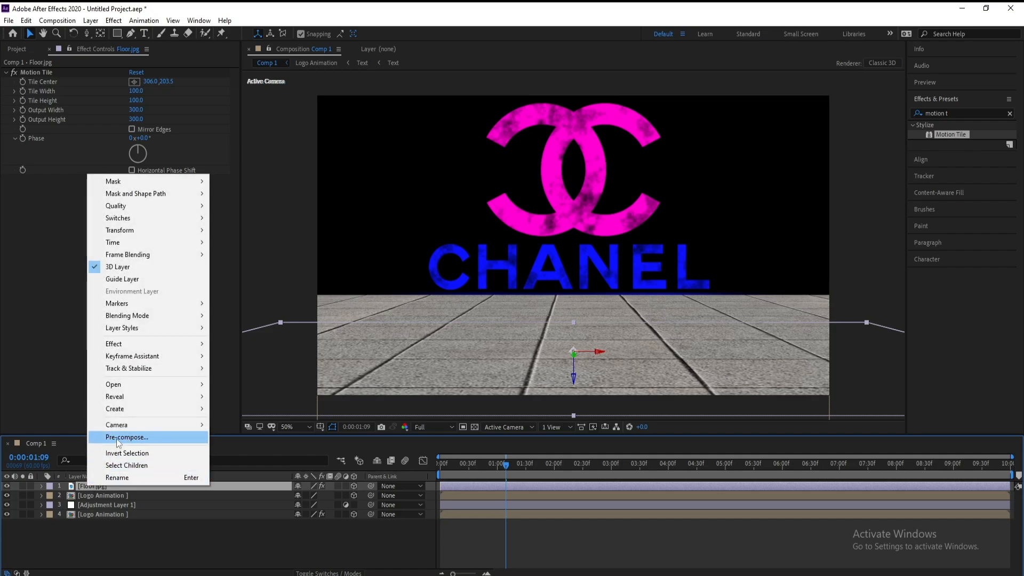
click(118, 438)
drag(530, 225, 492, 235)
key(BackSpace)
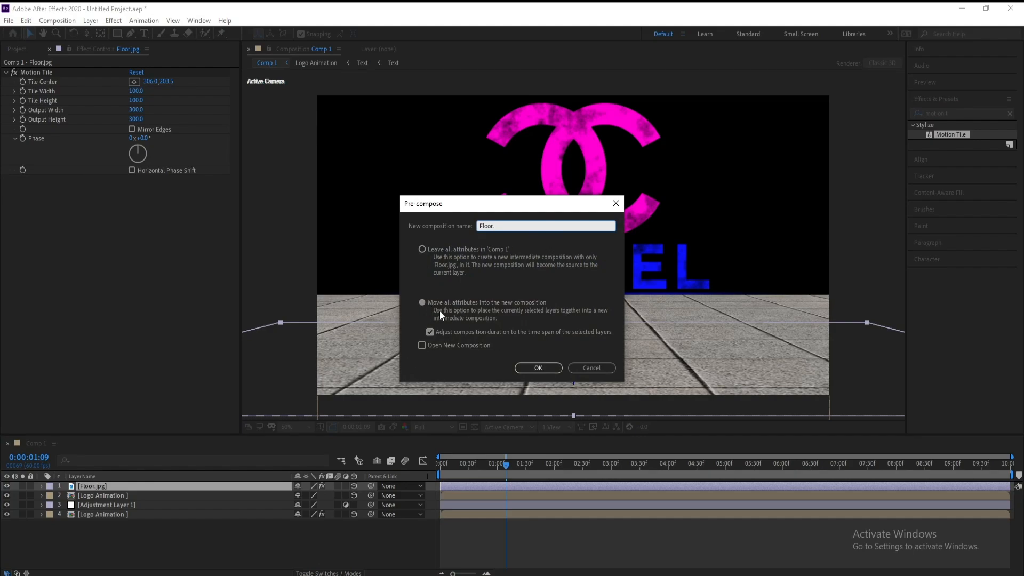
click(536, 368)
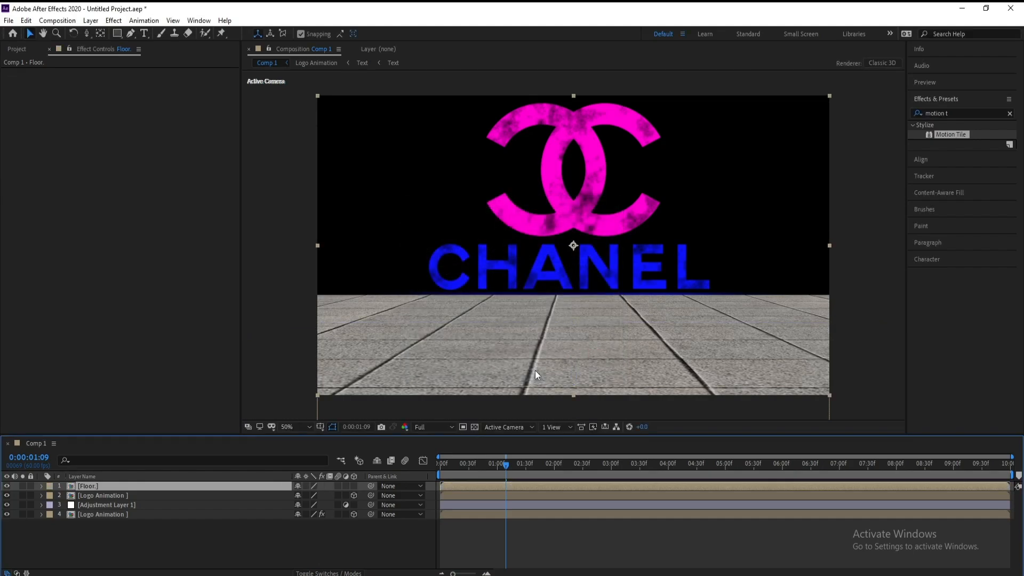
Collapse transformations on the Floor. precomp, make it a 3D layer and shift it slightly down
click(306, 487)
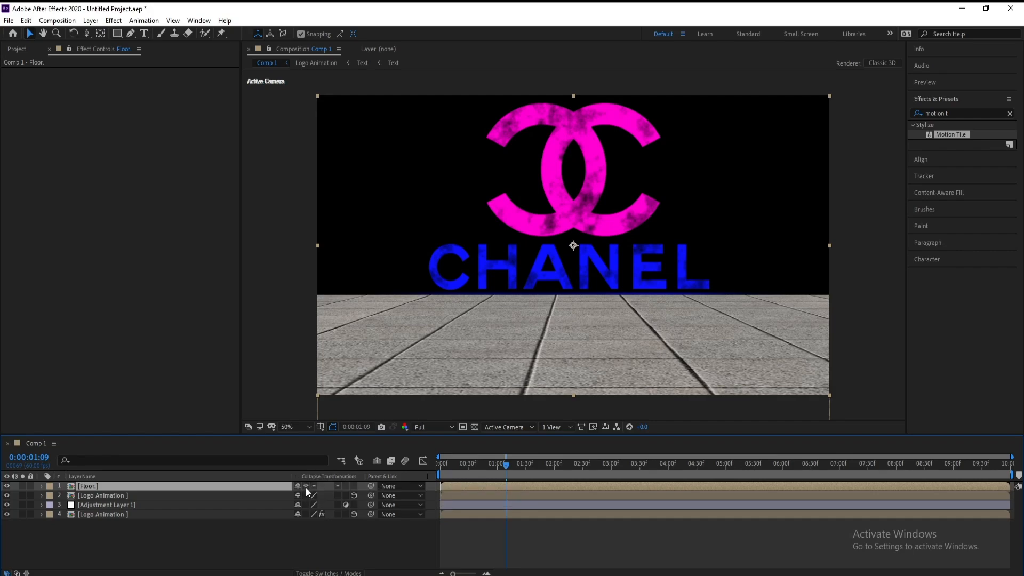
click(350, 484)
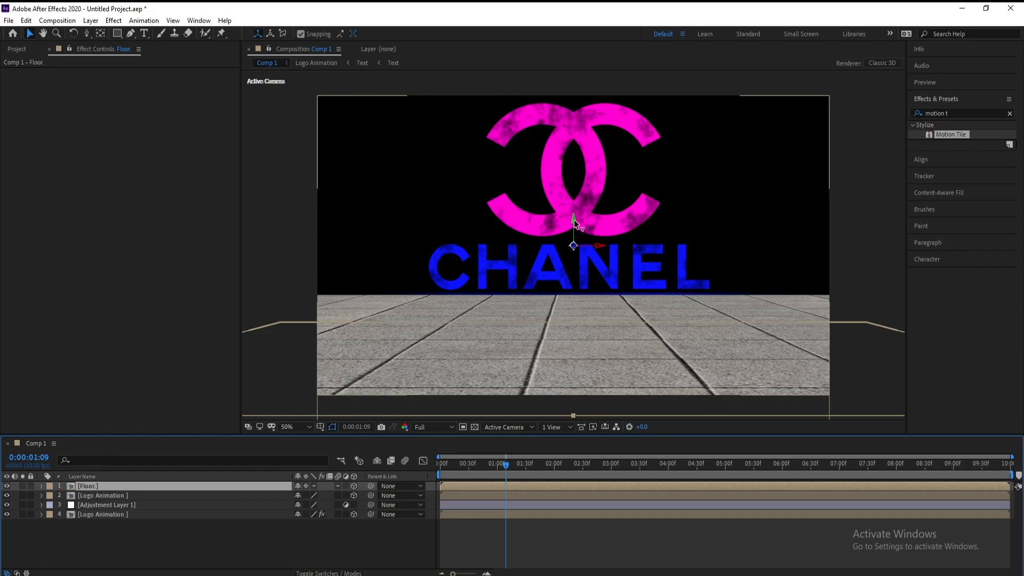
mouse_move(574, 222)
mouse_down()
mouse_move(574, 248)
mouse_move(575, 220)
mouse_up()
click(90, 488)
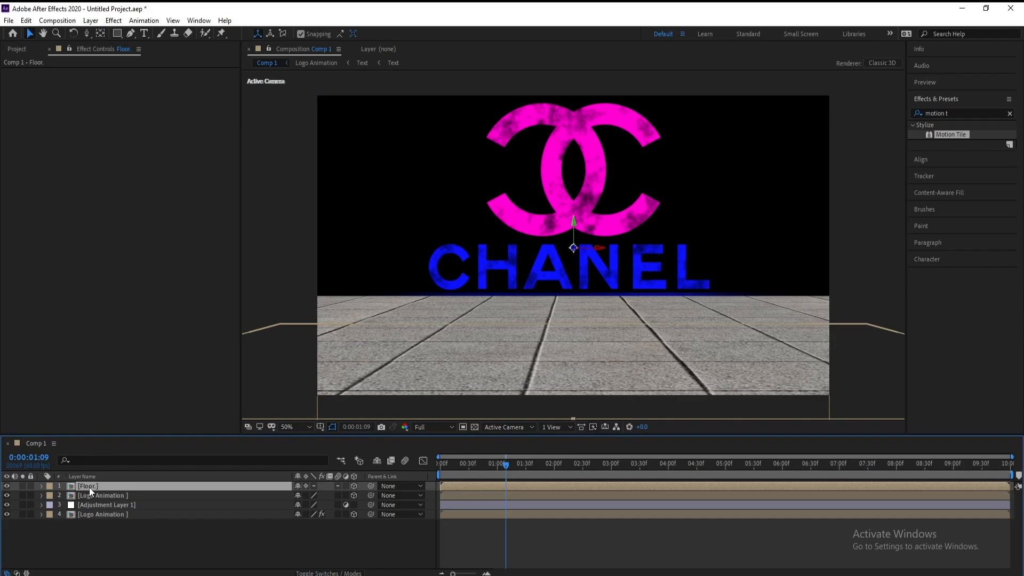
Hide the Floor. layer and apply the Compound Blur effect to Adjustment Layer 1
click(7, 485)
click(89, 506)
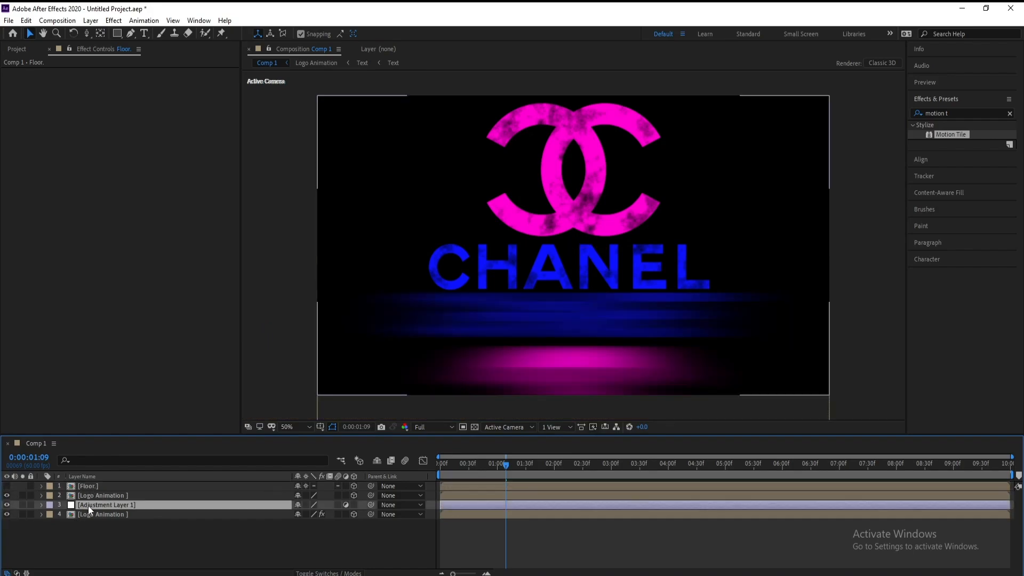
click(961, 113)
text(com)
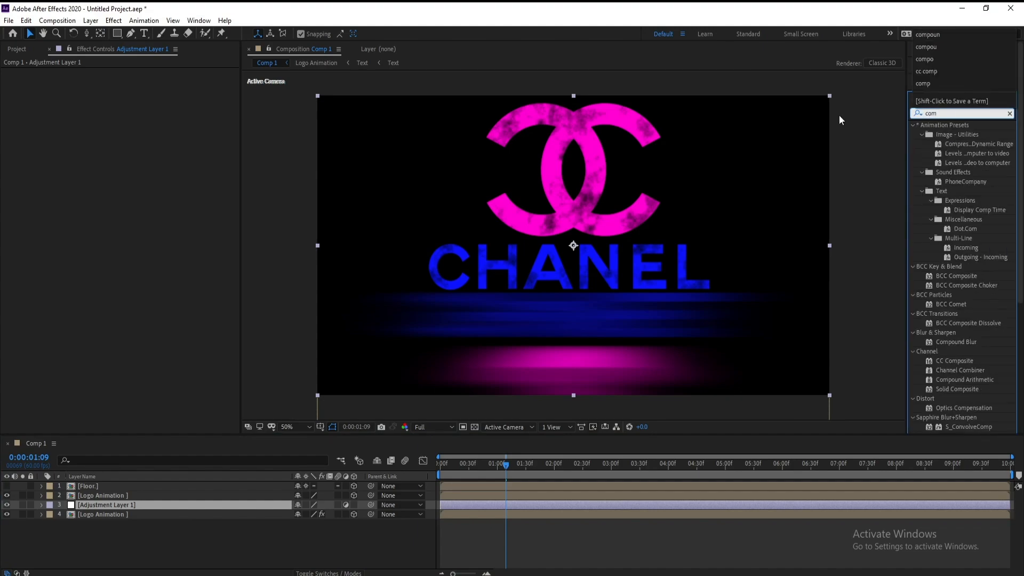
text(pou)
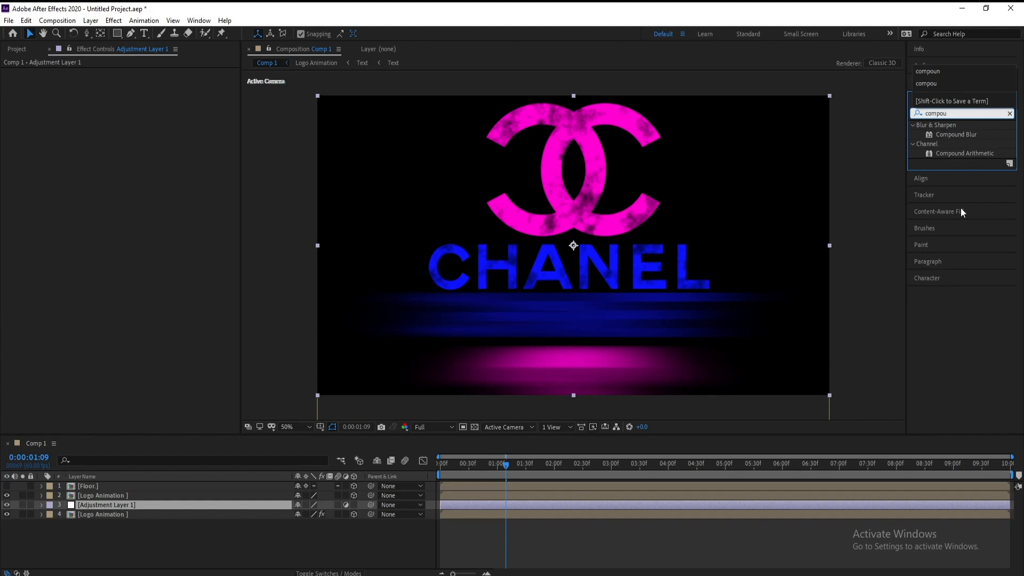
drag(956, 134, 116, 506)
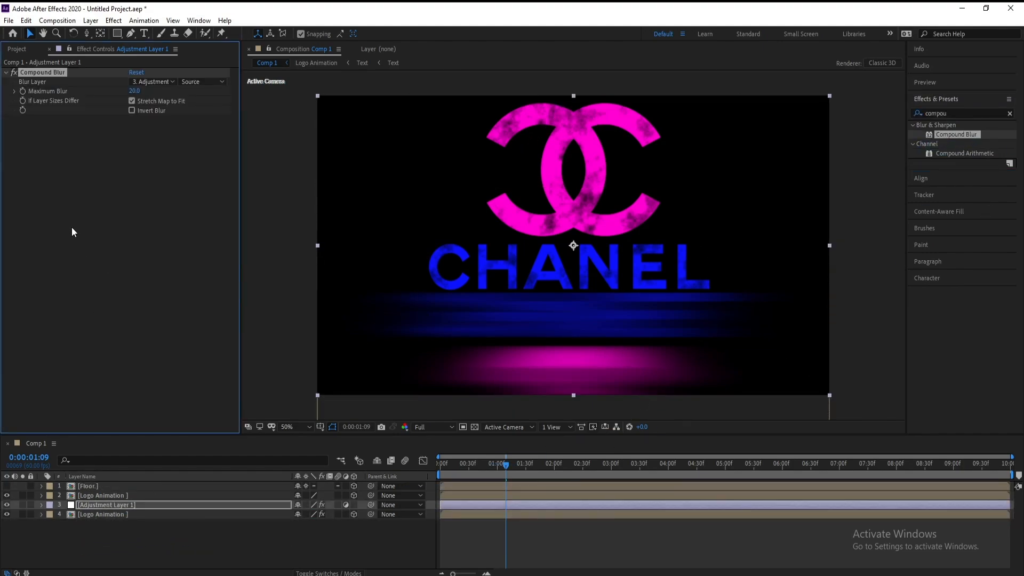
Set Compound Blur's Blur Layer to 1. Floor. and its Maximum Blur to 117, checking a slightly later frame
click(150, 83)
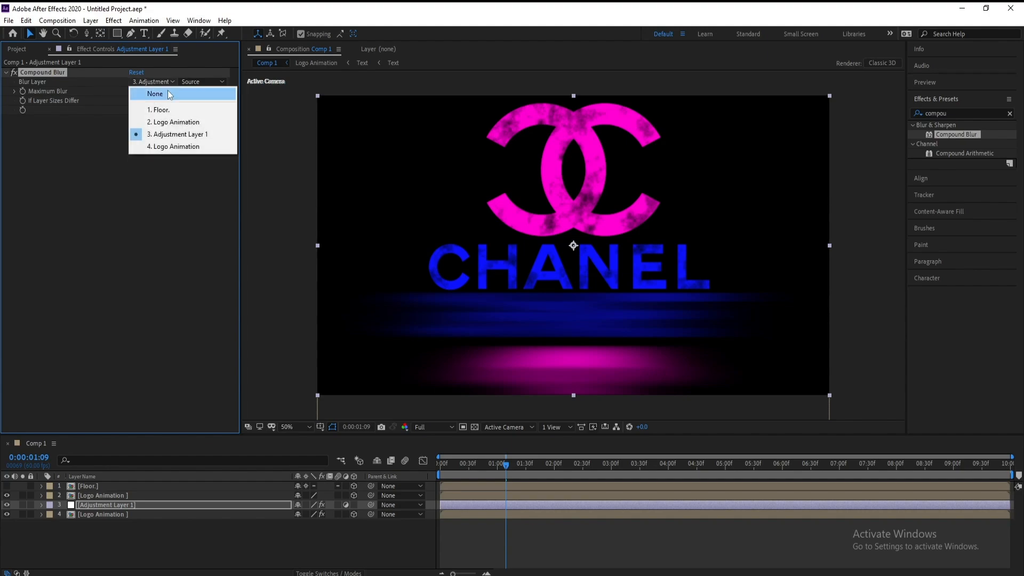
click(153, 110)
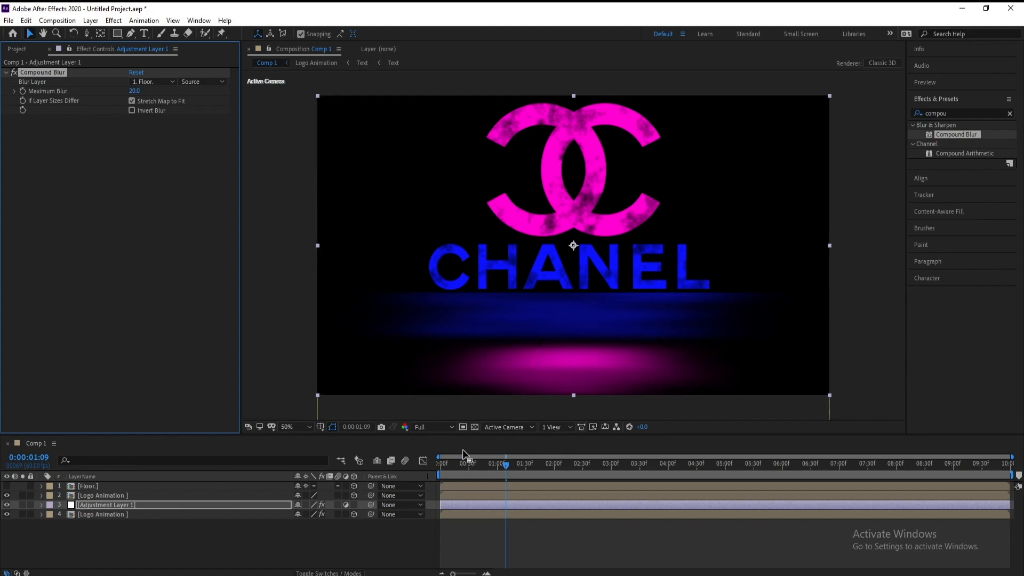
mouse_move(501, 468)
mouse_down()
mouse_move(486, 469)
mouse_move(517, 468)
mouse_up()
drag(135, 91, 191, 96)
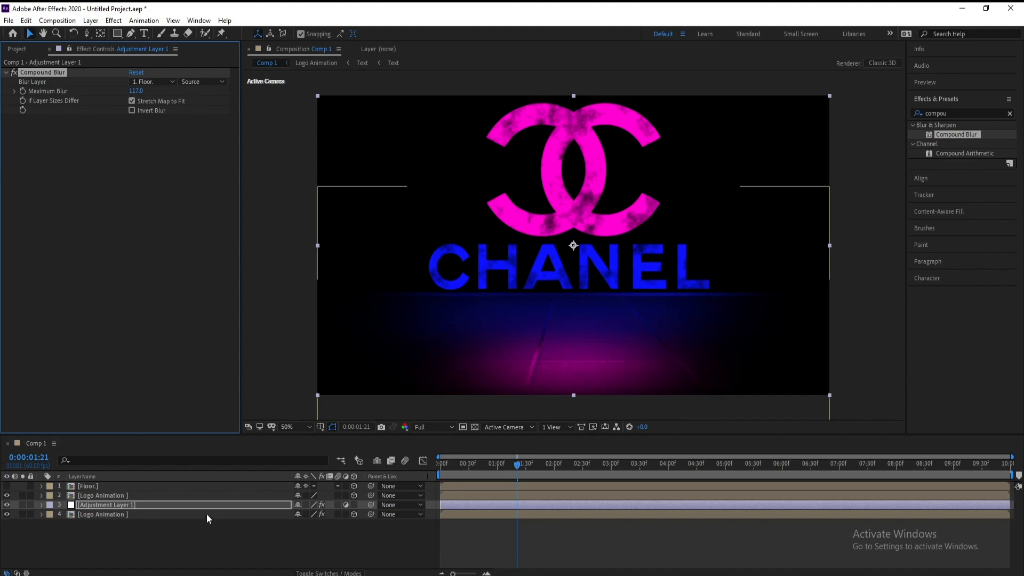
Move the upper Logo Animation layer down so the CHANEL text overlaps the floor's back edge
click(96, 495)
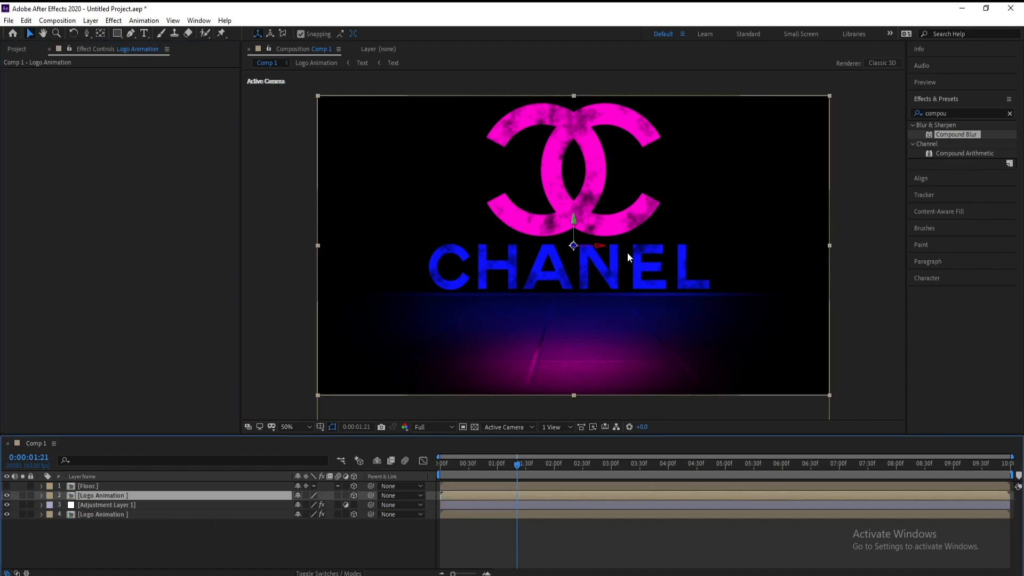
drag(573, 221, 583, 255)
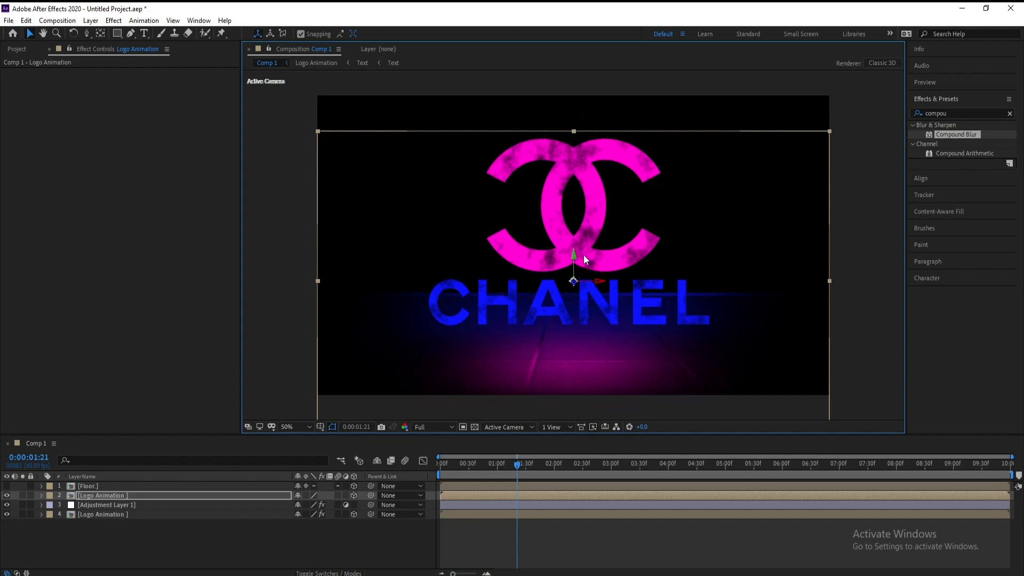
Preview the logo animation from the first frame and check a frame around 3 seconds
drag(516, 467, 382, 491)
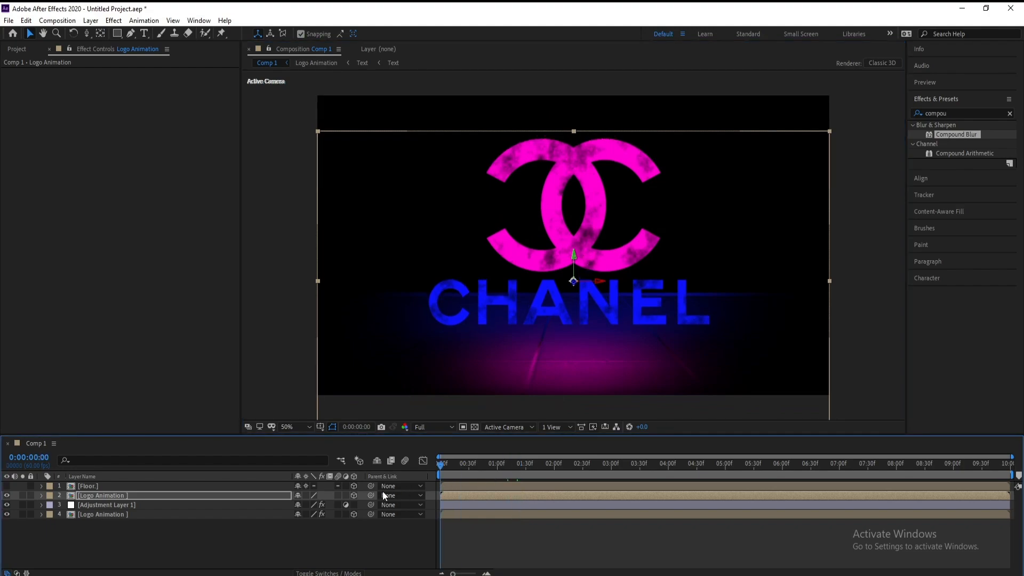
click(951, 84)
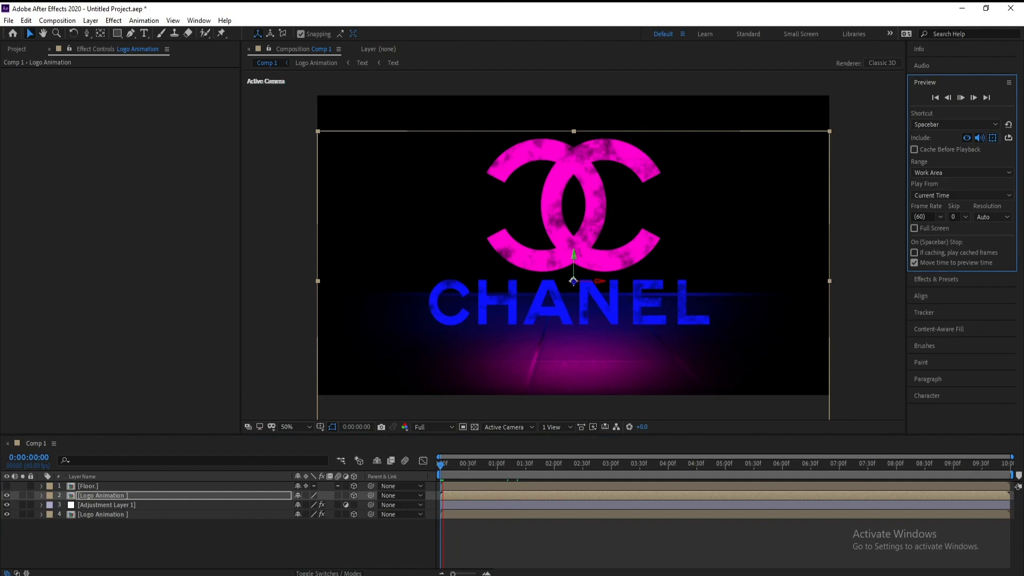
click(577, 562)
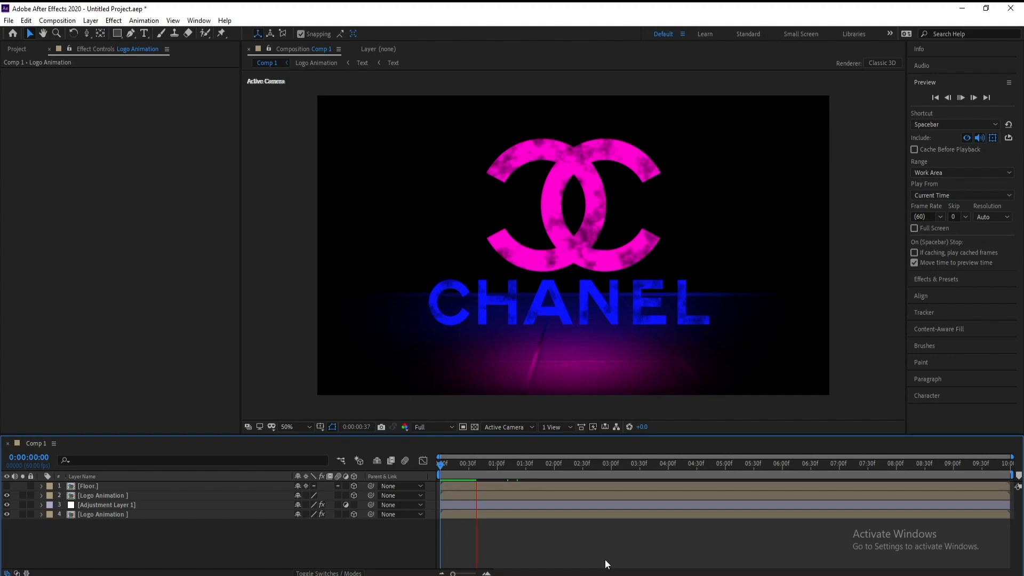
drag(473, 466, 613, 446)
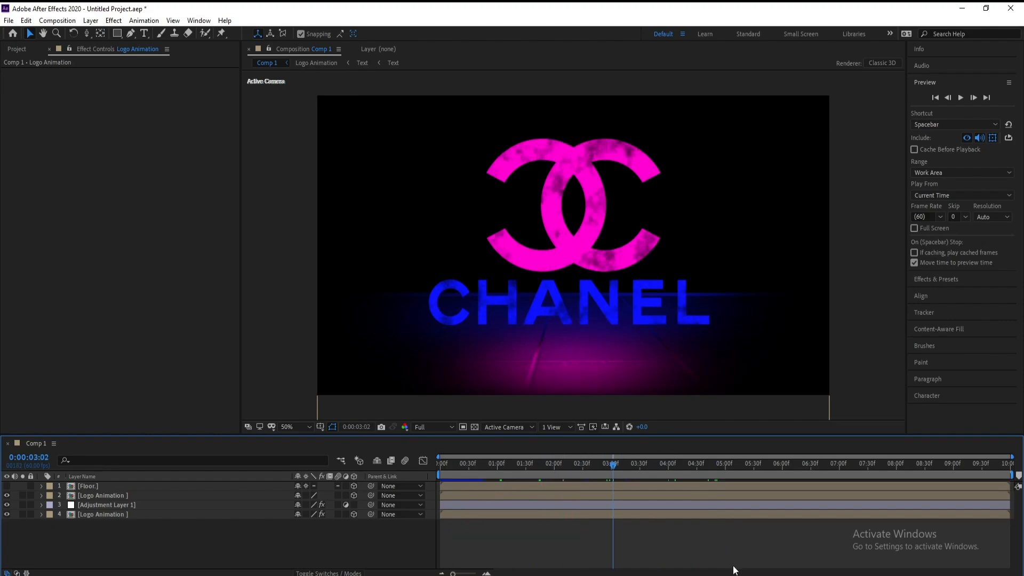